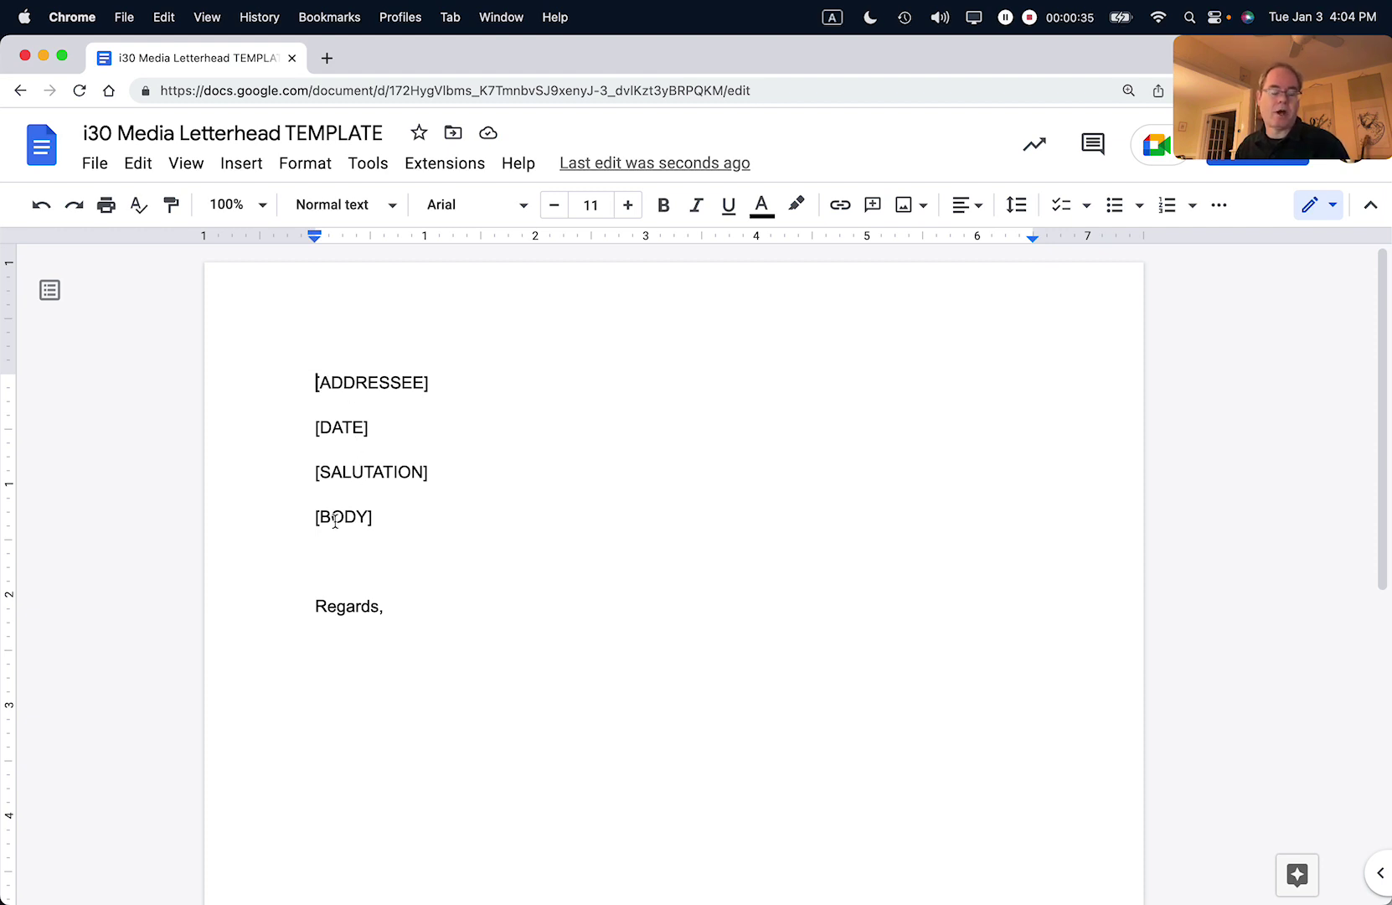
Place the insertion point right after 'Regards,' below the [BODY] placeholder
{"action": "left_click", "coordinate": [392, 608]}
Paste the full signature and contact details from TextEdit on a new line under 'Regards,'
{"action": "key", "text": "Return"}
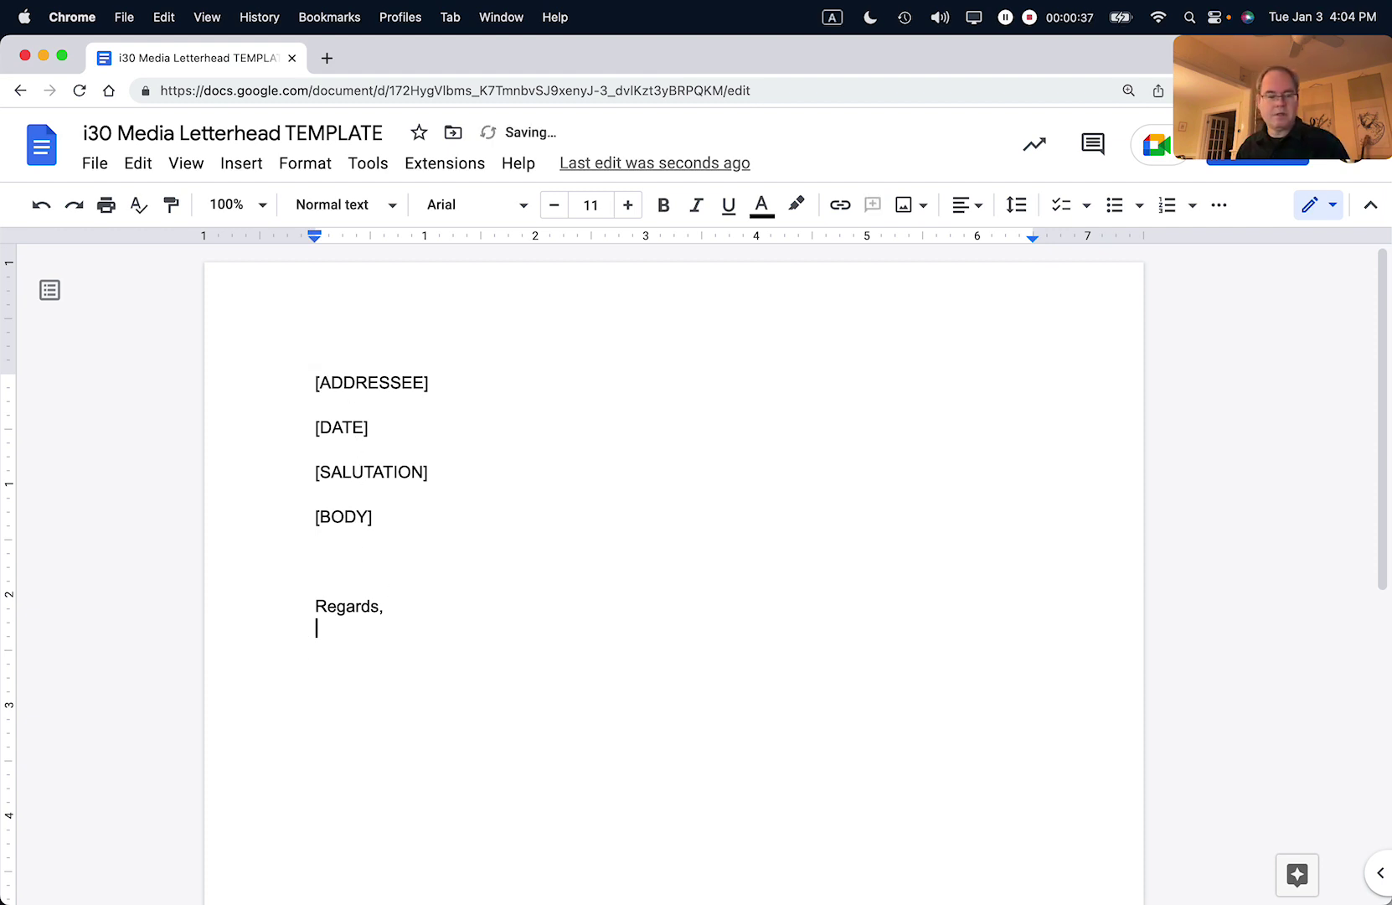
{"action": "key", "text": "super+Tab"}
{"action": "key", "text": "super+Tab"}
{"action": "key", "text": "super+Tab"}
{"action": "key", "text": "super+Tab"}
{"action": "key", "text": "super+Tab"}
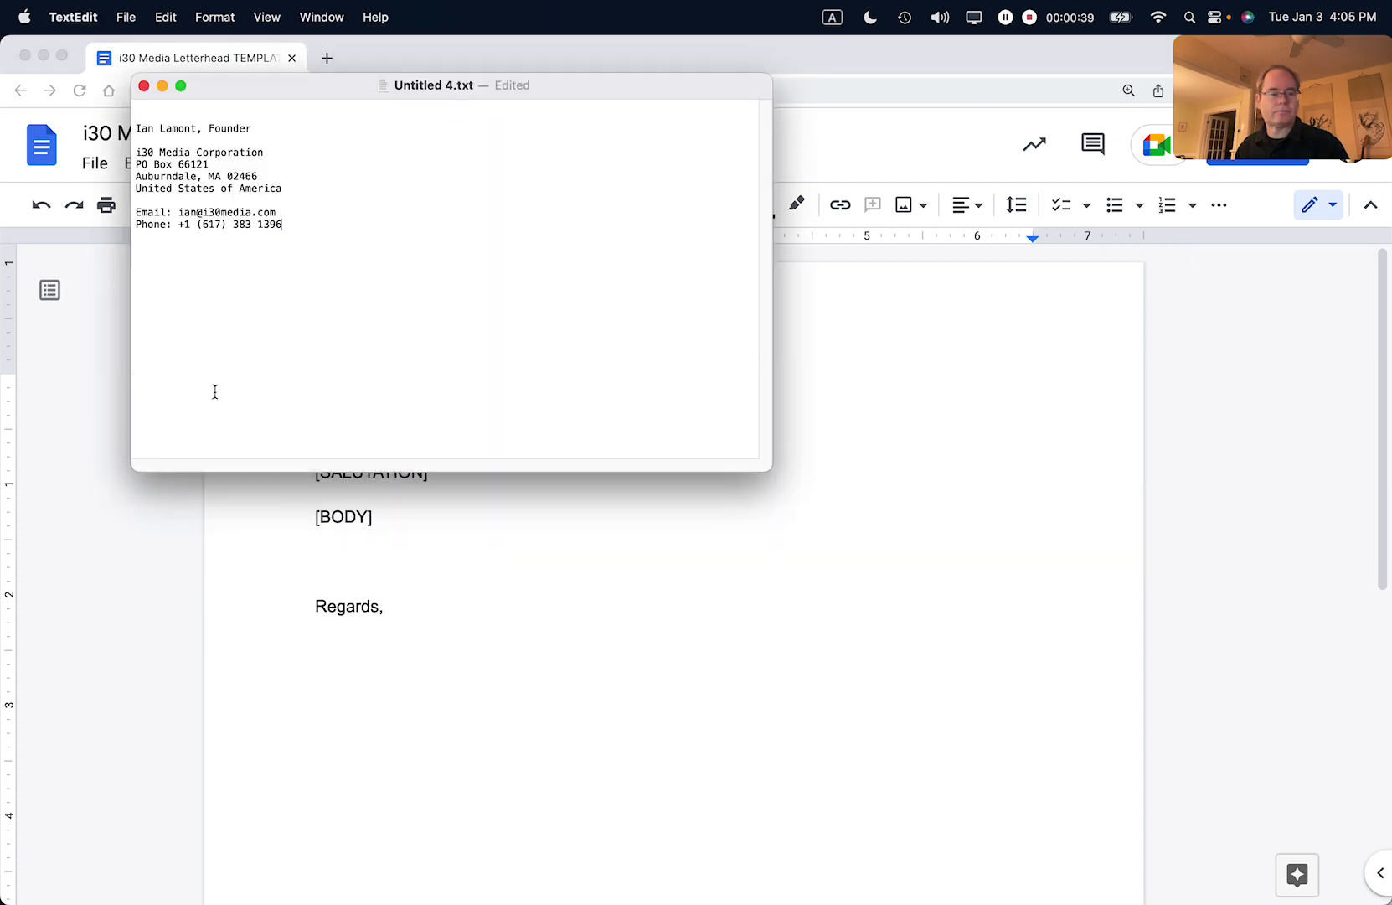
{"action": "key", "text": "super+a"}
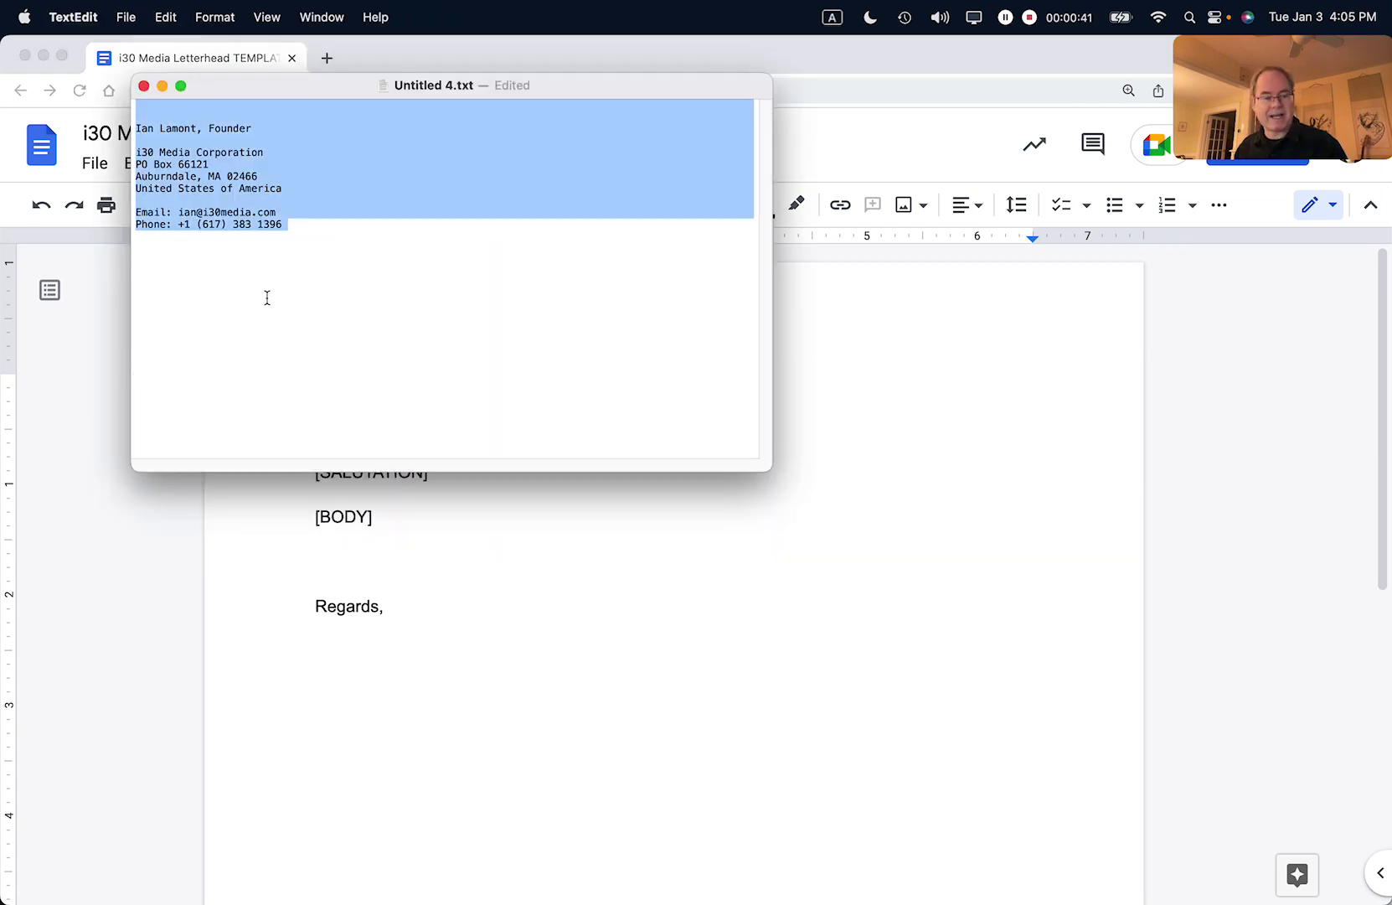
{"action": "key", "text": "super+c"}
{"action": "key", "text": "super+Tab"}
{"action": "key", "text": "super+v"}
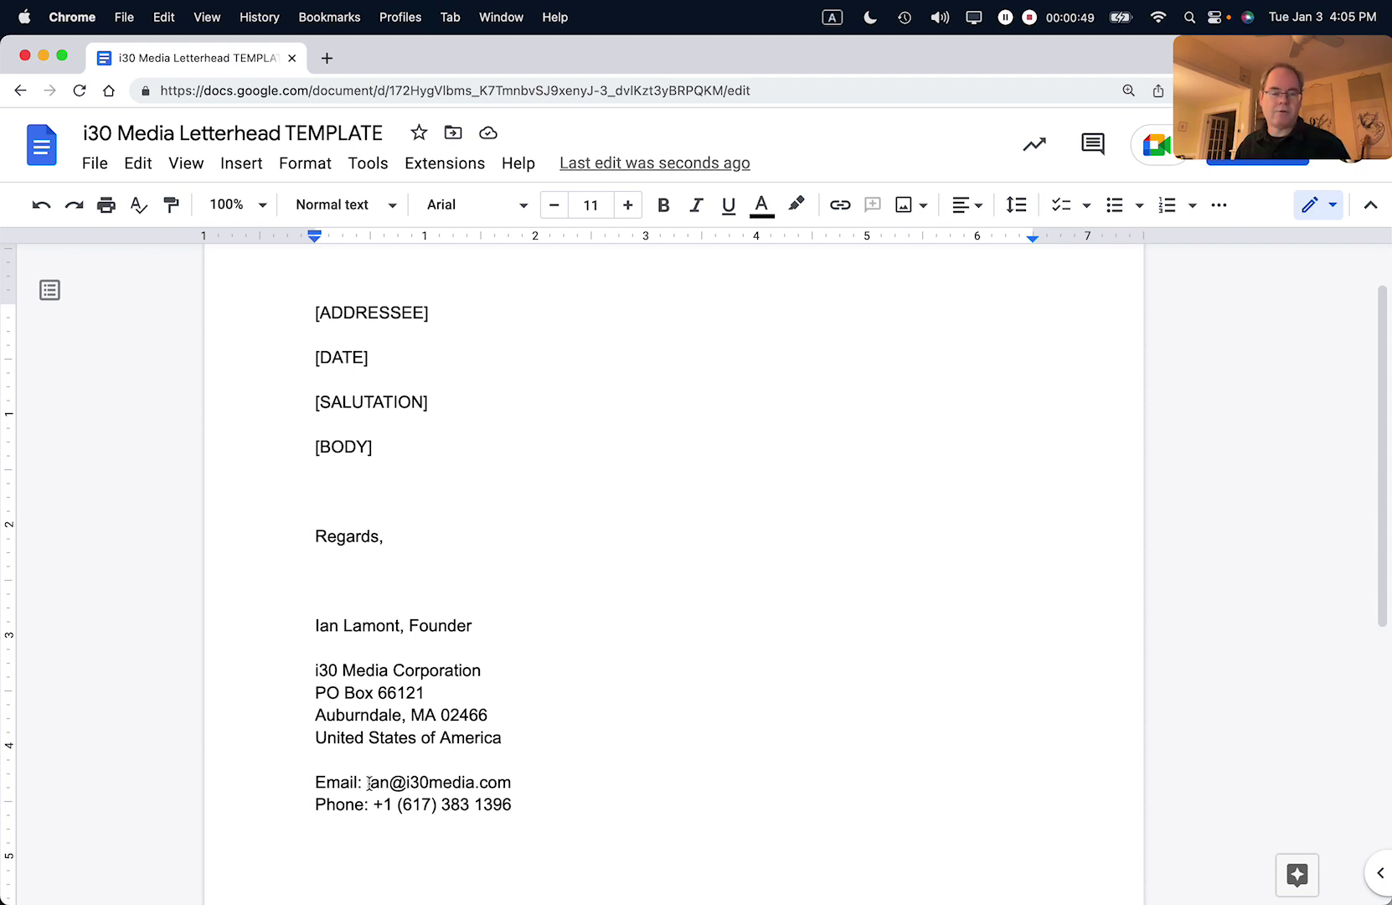
Open the template's top-of-page header for editing, after checking the Insert menu's image options
{"action": "scroll", "coordinate": [488, 690], "scroll_direction": "up", "scroll_amount": 2}
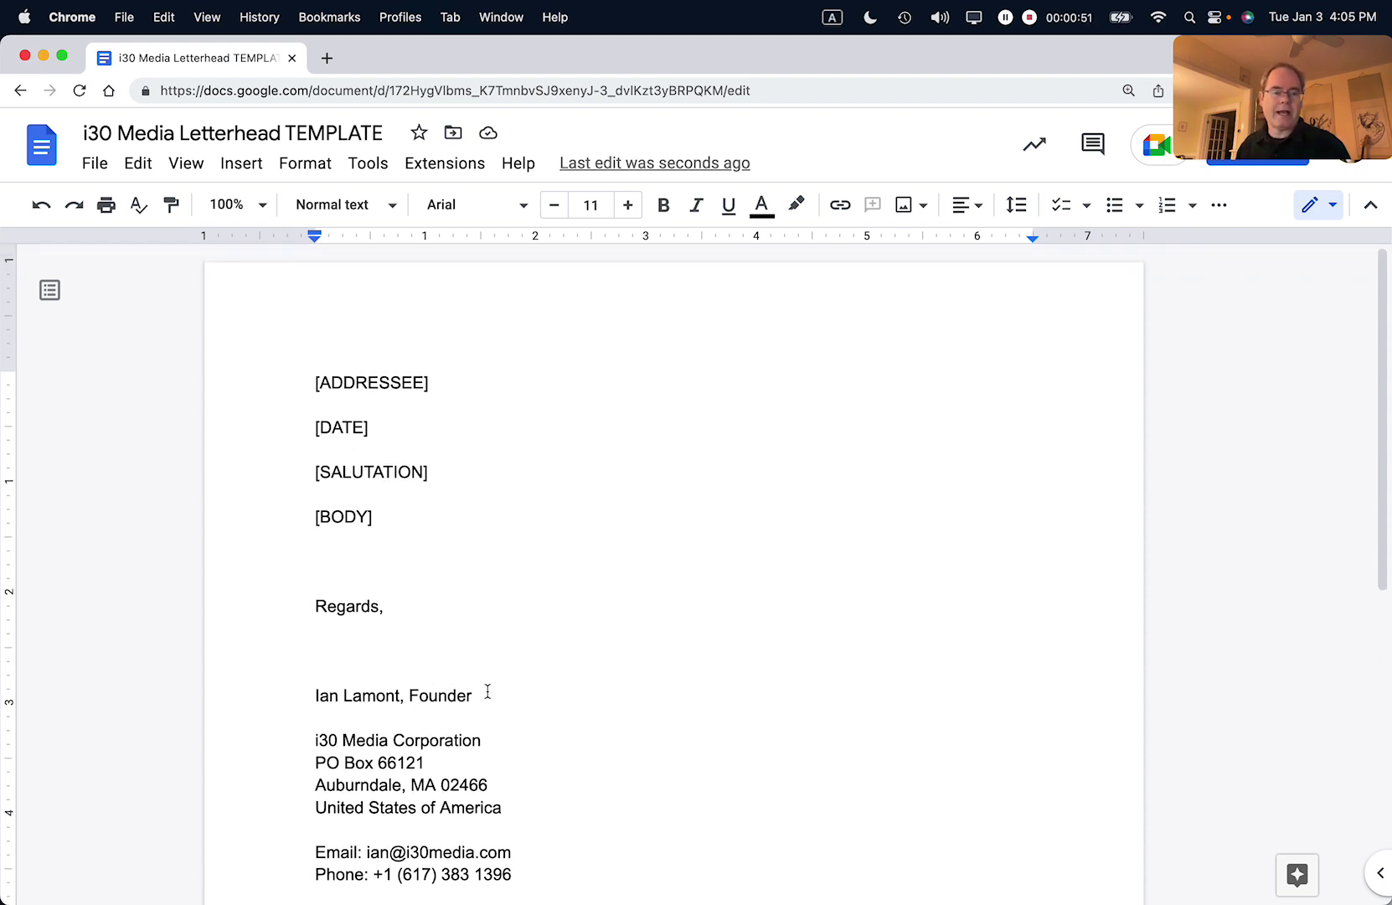
{"action": "left_click", "coordinate": [351, 308]}
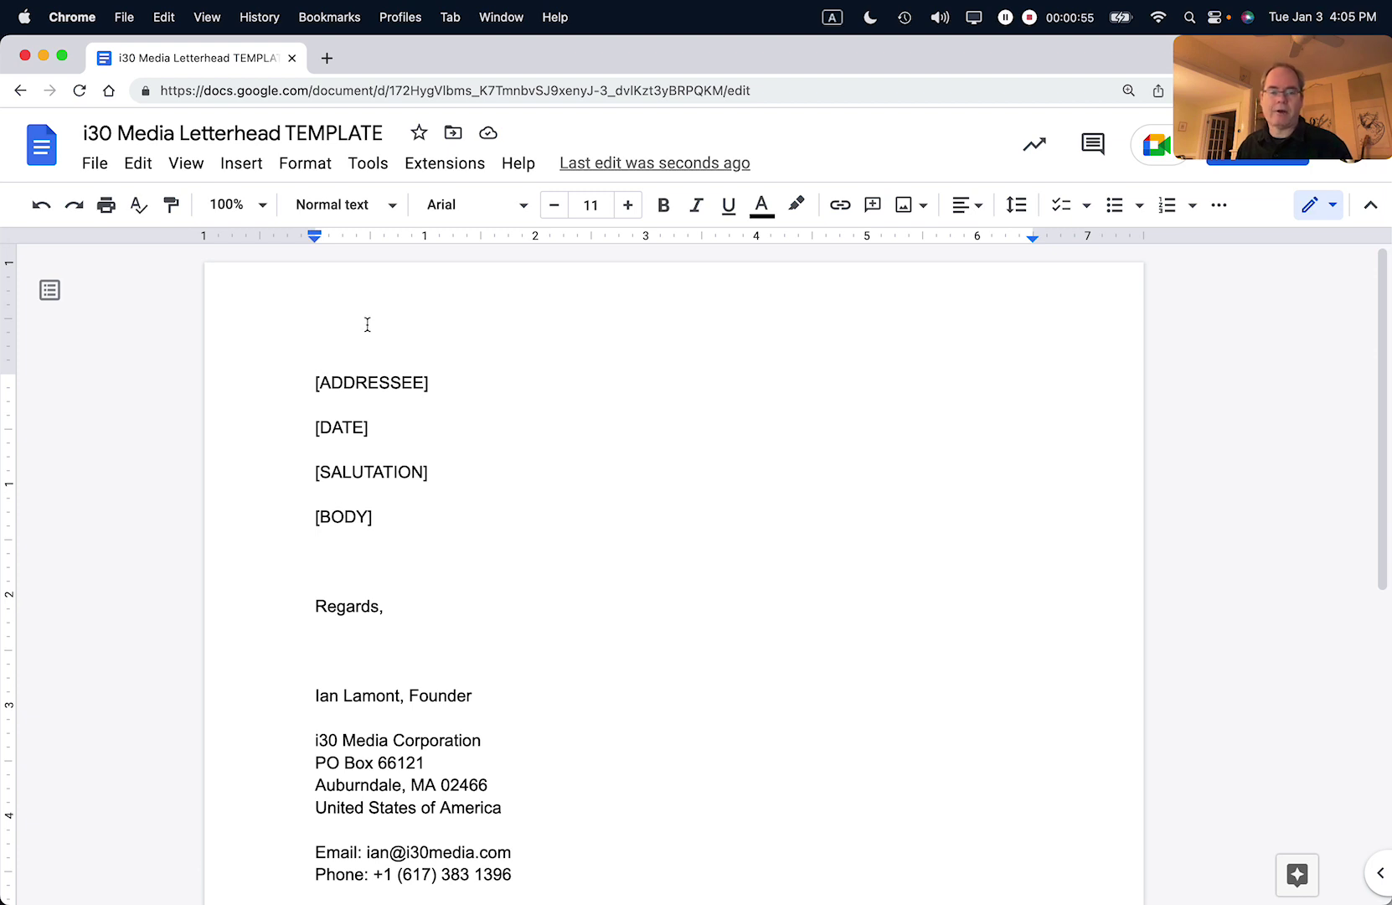
{"action": "double_click", "coordinate": [328, 302]}
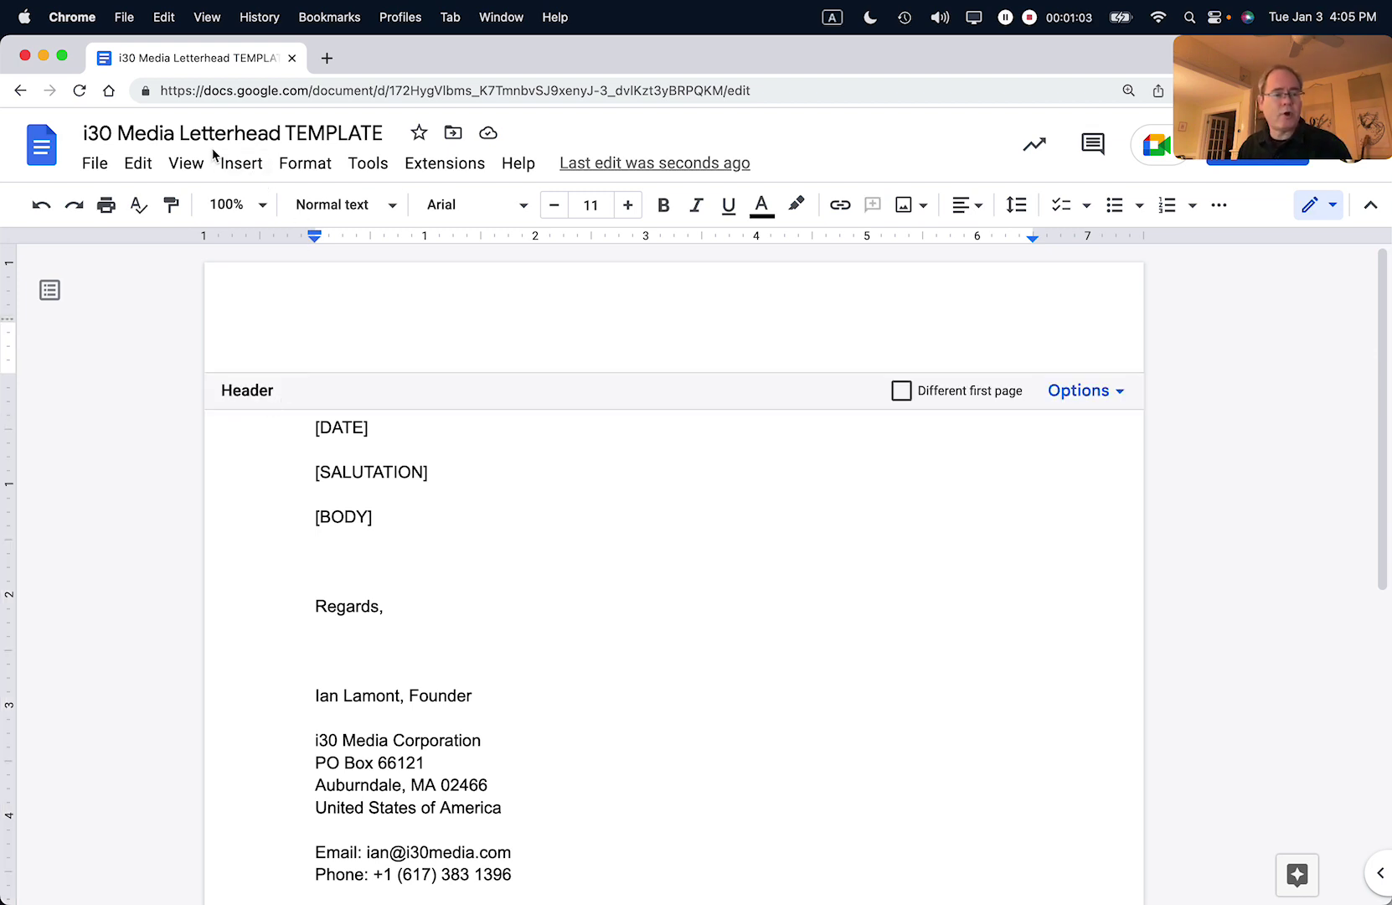
{"action": "left_click", "coordinate": [241, 163]}
{"action": "mouse_move", "coordinate": [285, 215]}
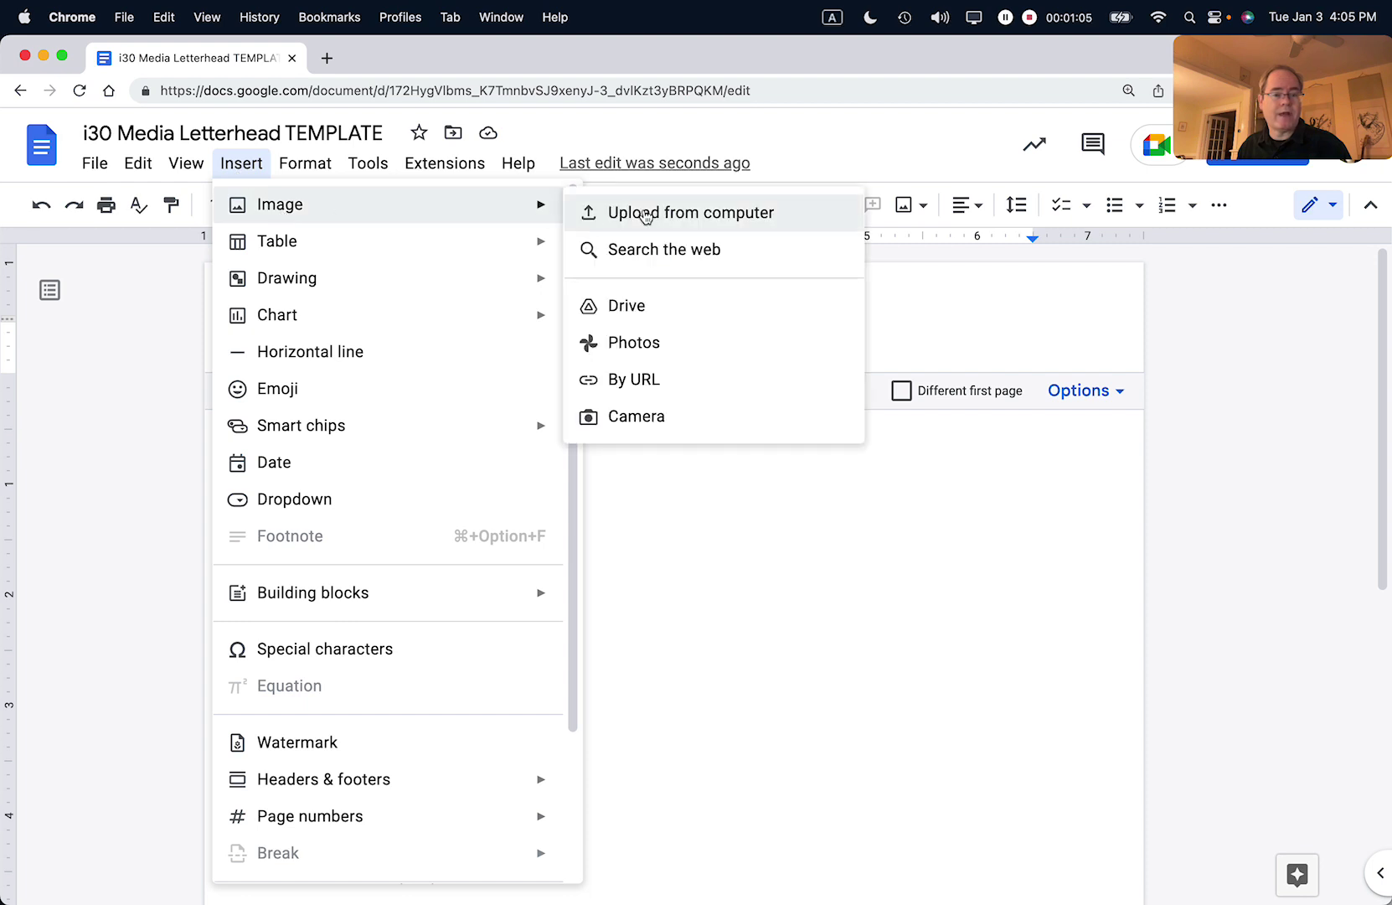
{"action": "left_click", "coordinate": [161, 392]}
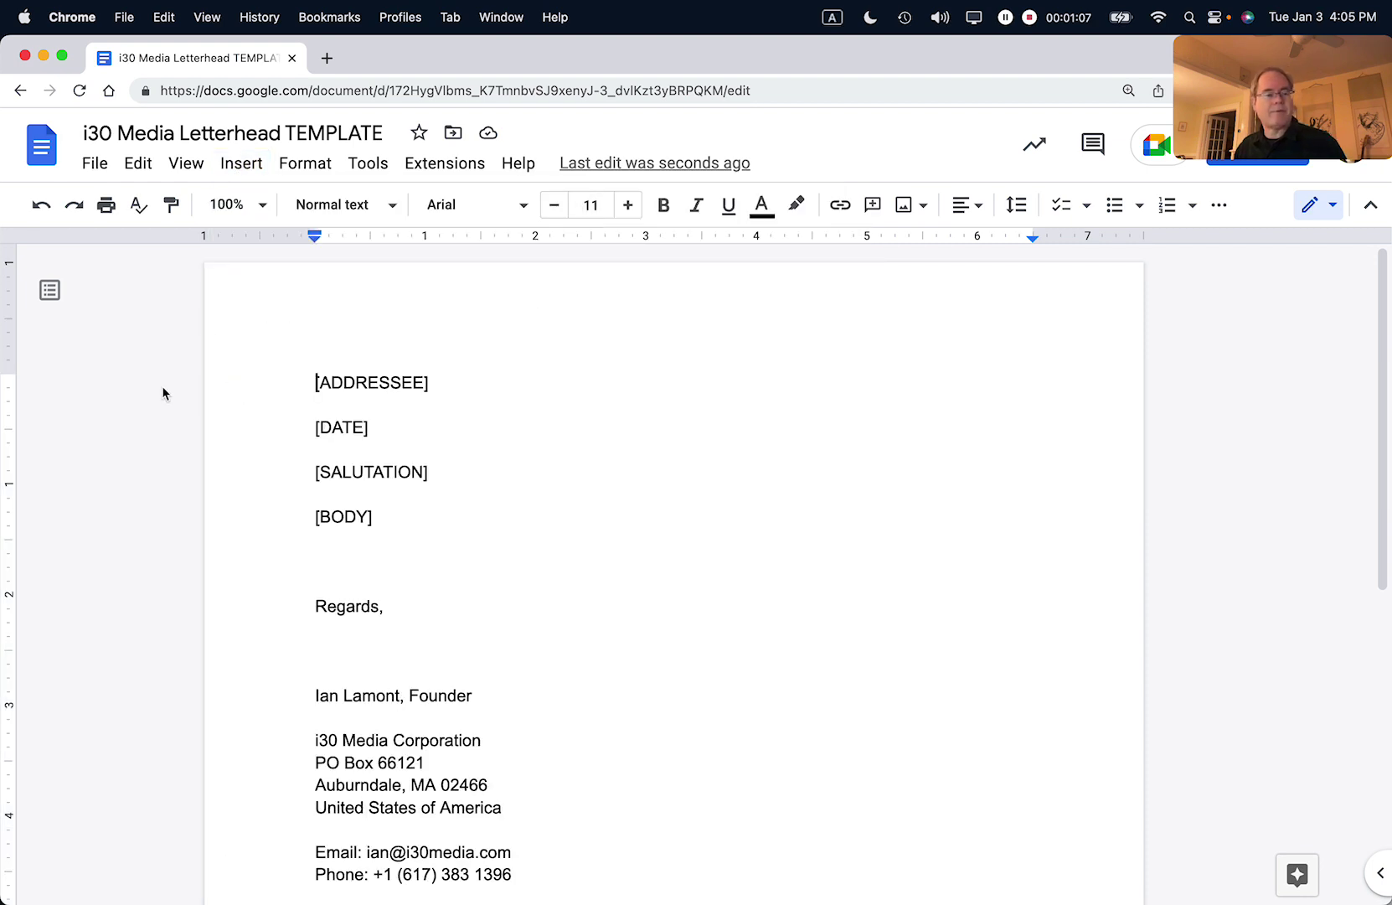
{"action": "double_click", "coordinate": [363, 309]}
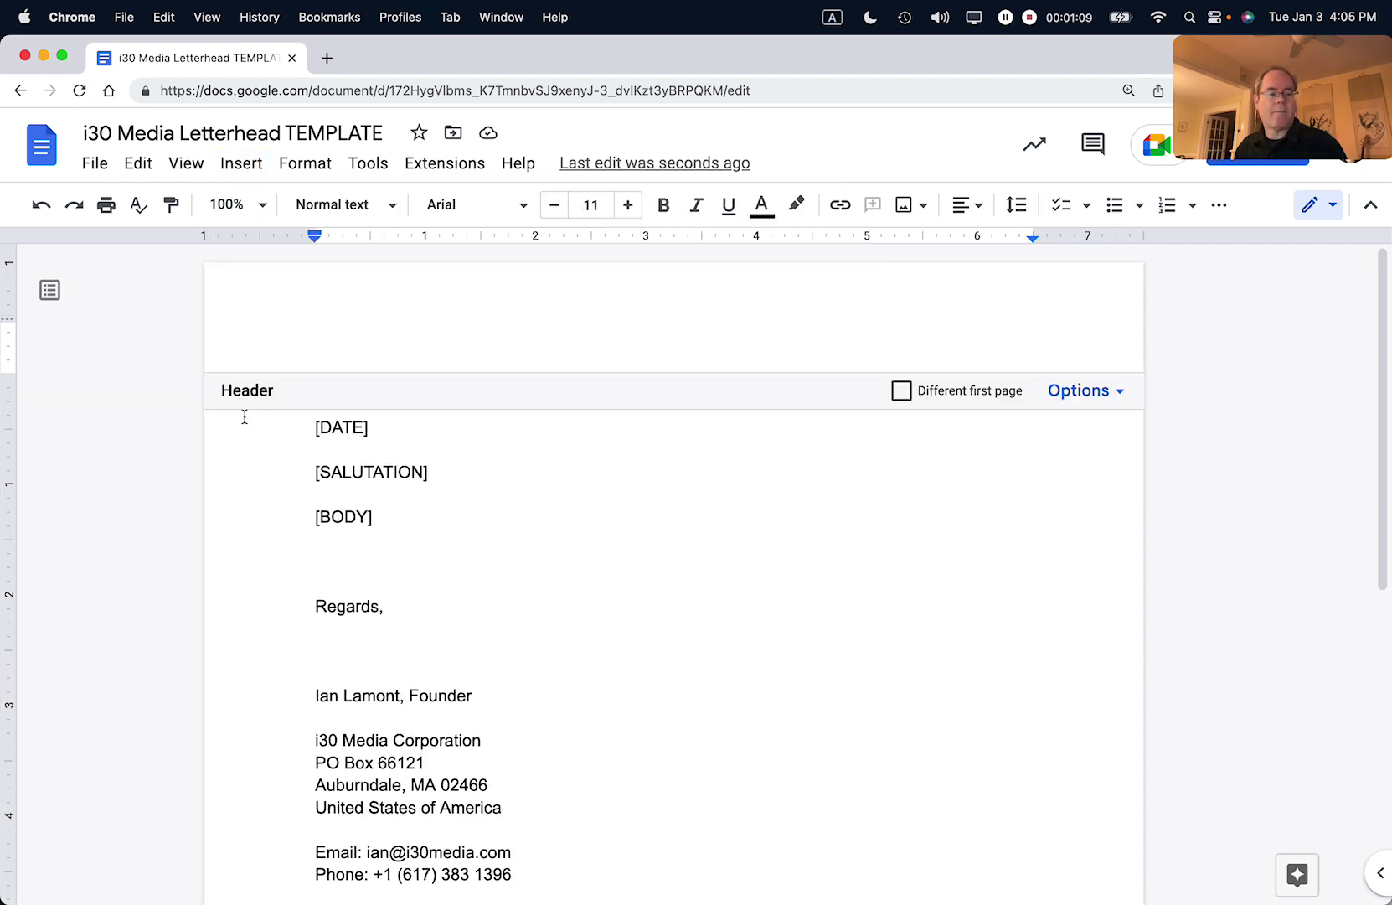
{"action": "key", "text": "super+Tab"}
{"action": "key", "text": "super+Tab"}
{"action": "key", "text": "super+Tab"}
{"action": "key", "text": "super+Tab"}
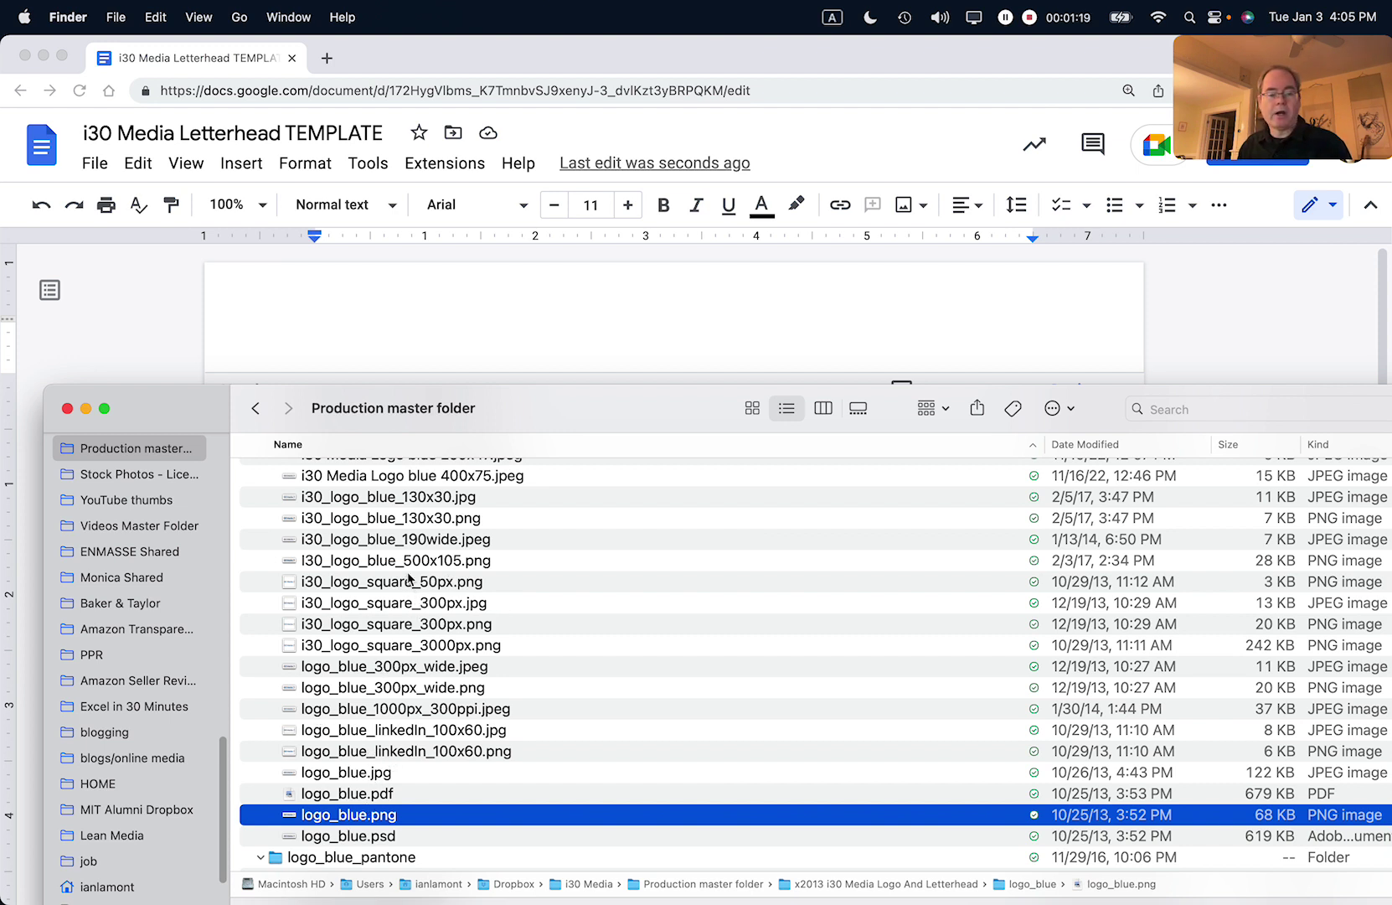
Open i30_logo_blue_130x30.png from the logo_blue folder in Preview
{"action": "double_click", "coordinate": [419, 520]}
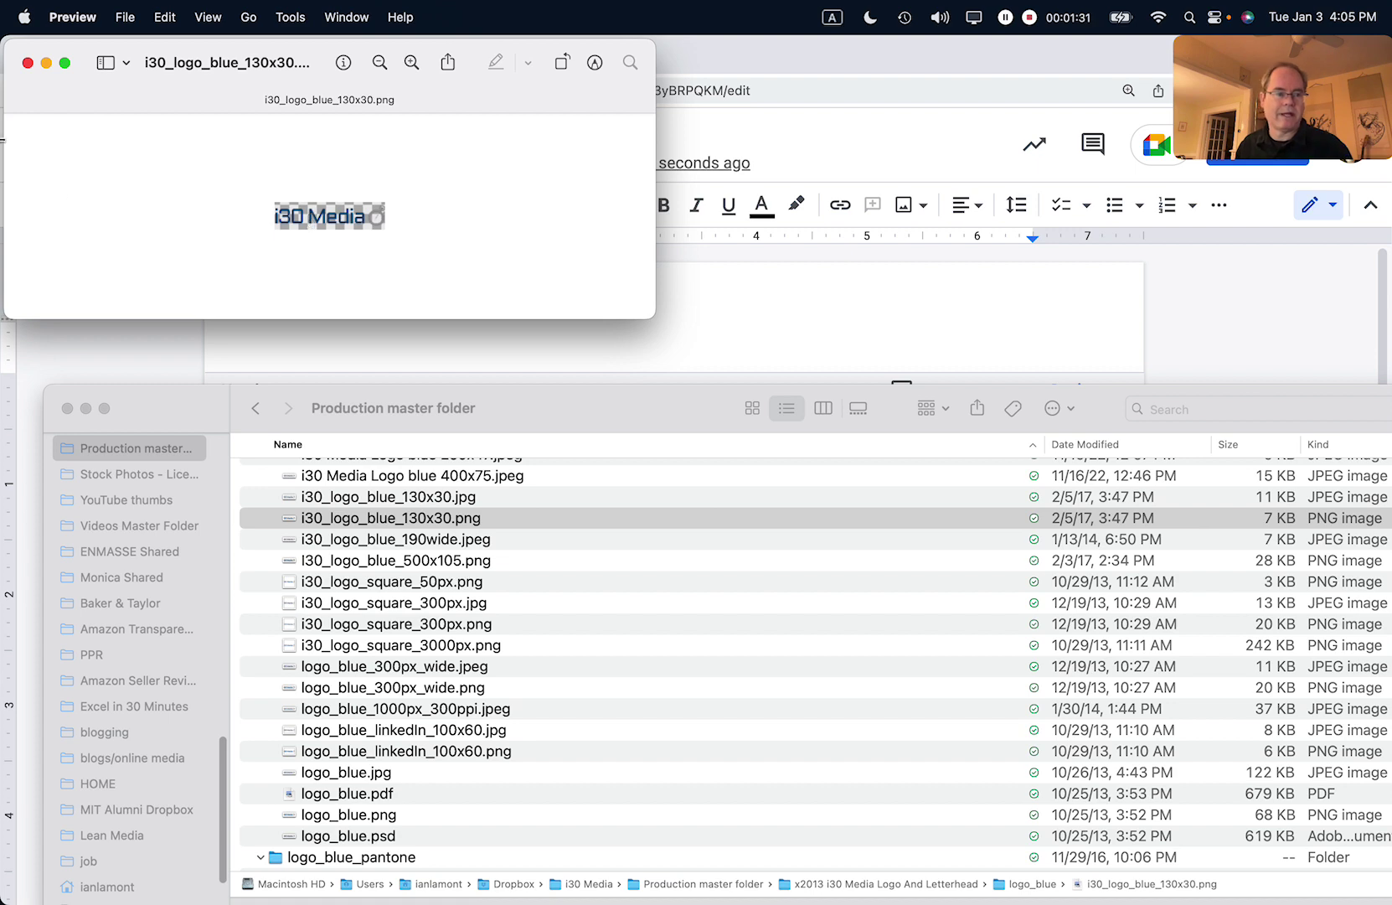
Check logo_blue.png in Adjust Size (3000 × 565 px, 300 resolution) without resizing, then close it
{"action": "left_click", "coordinate": [28, 63]}
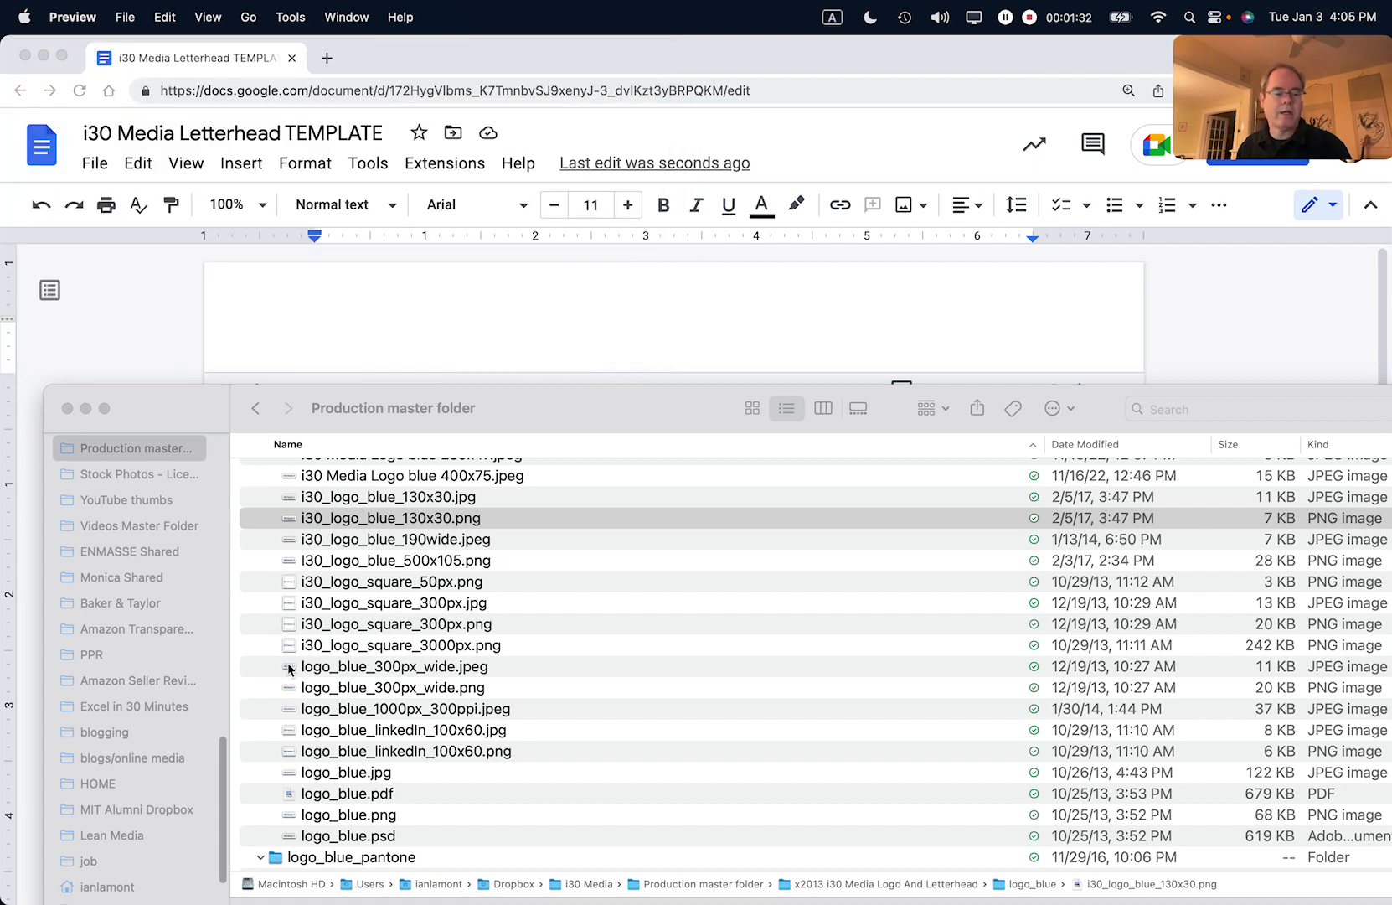
{"action": "double_click", "coordinate": [362, 815]}
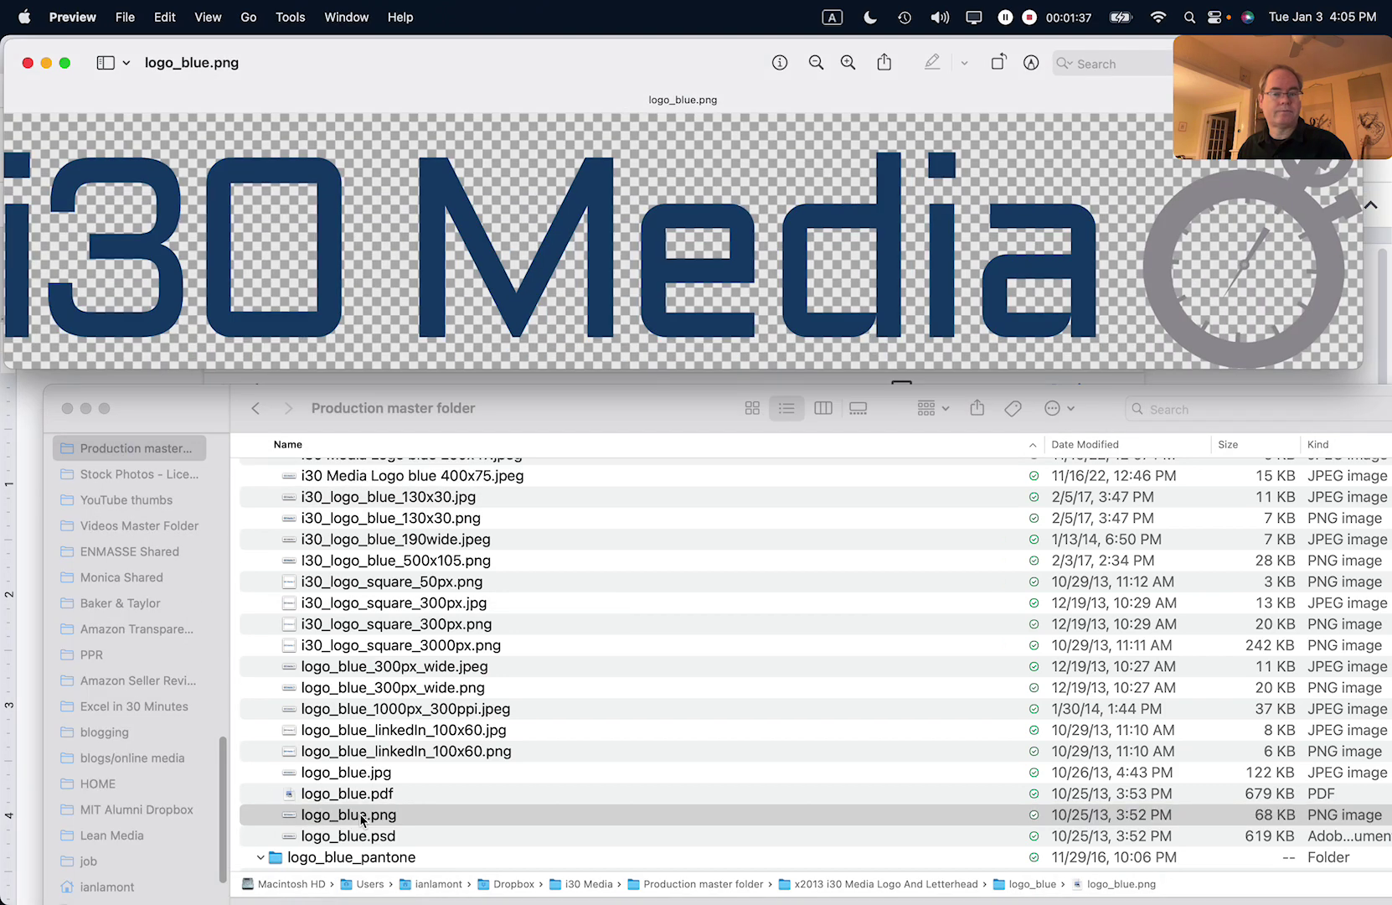
{"action": "left_click", "coordinate": [290, 17]}
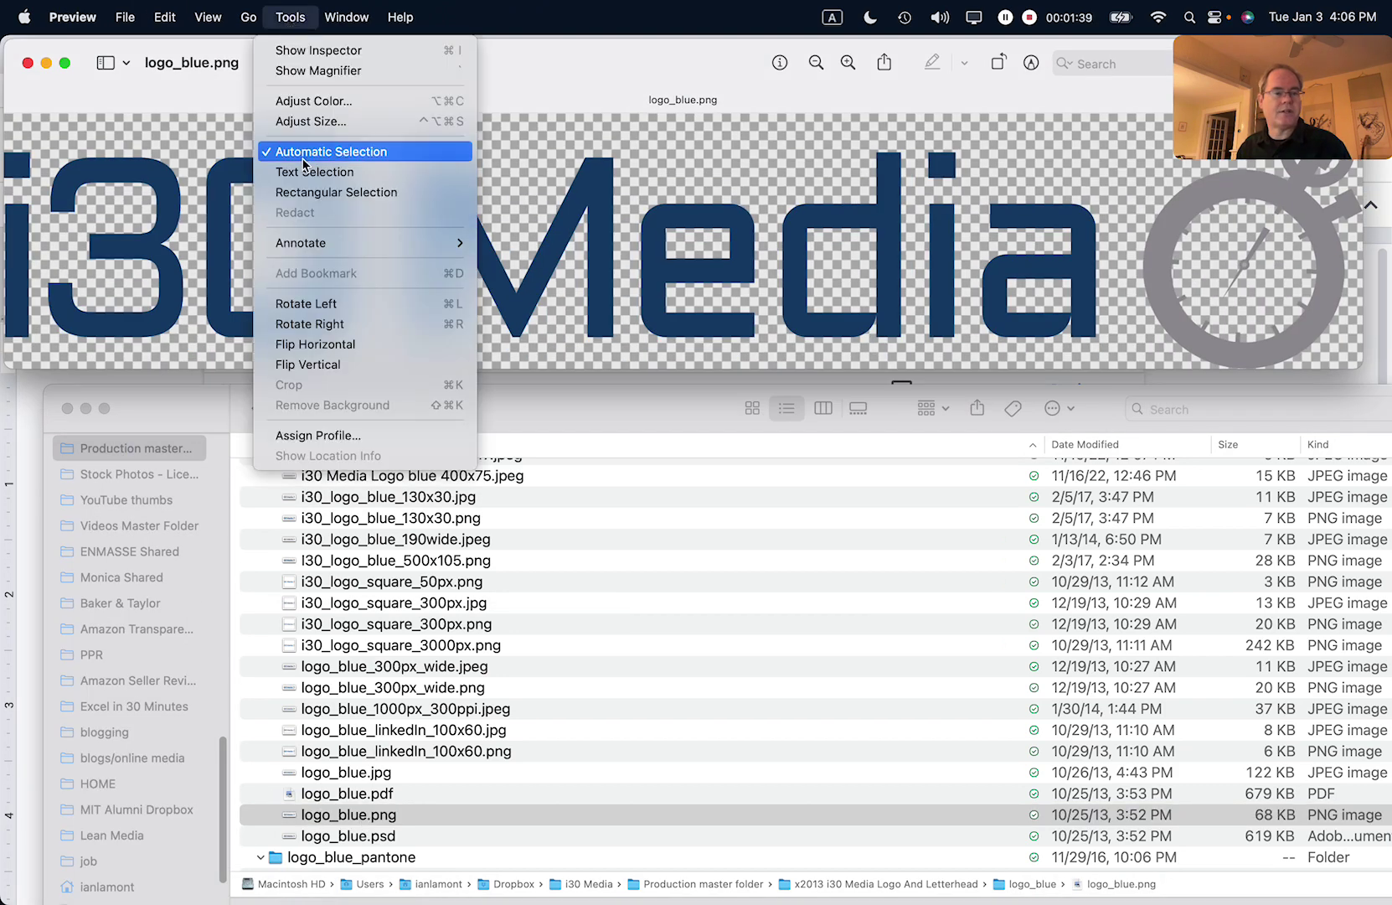
{"action": "left_click", "coordinate": [303, 122]}
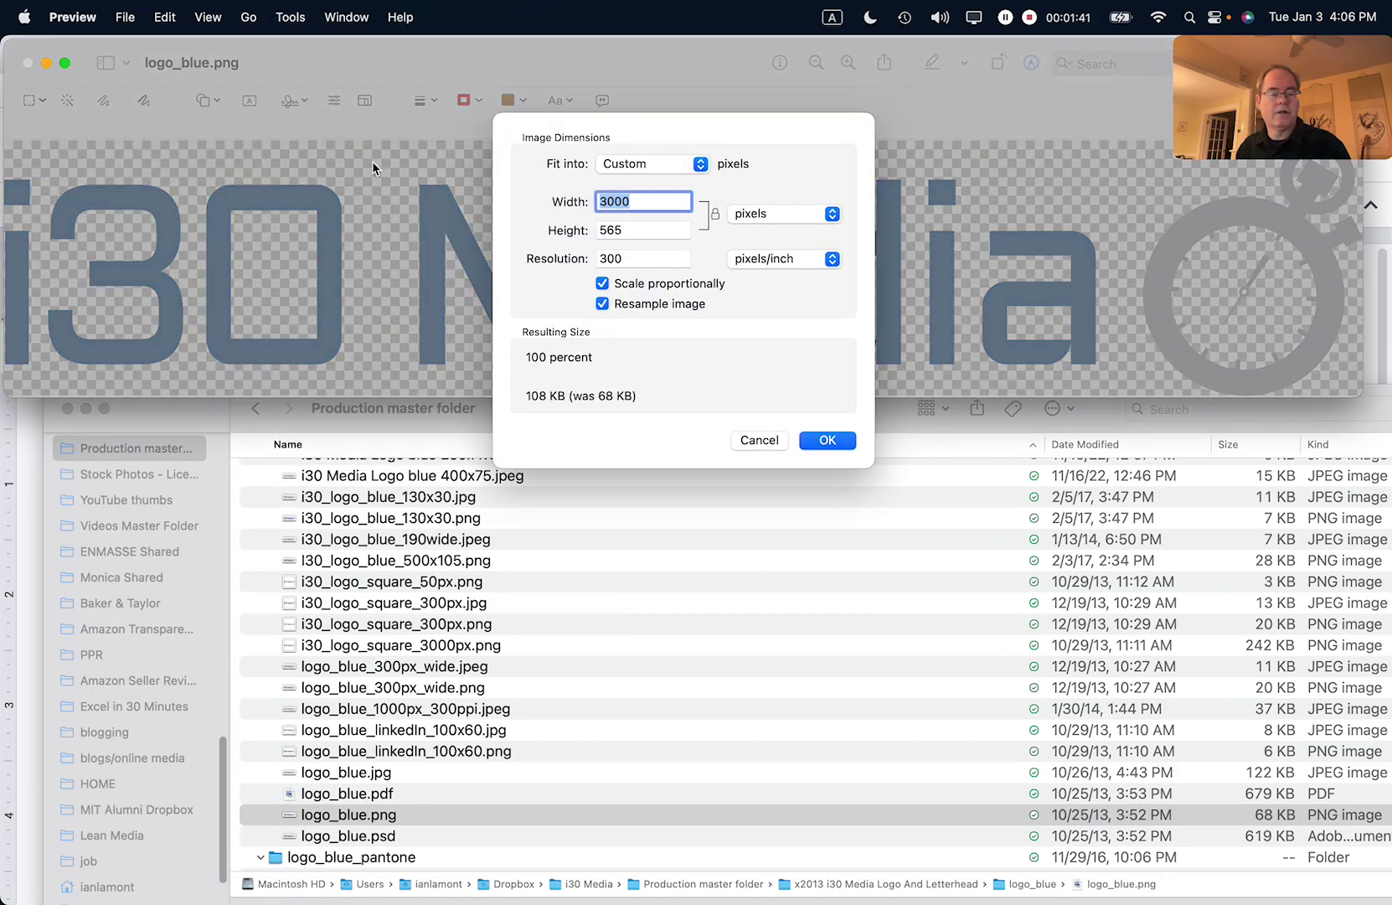
{"action": "left_click", "coordinate": [777, 441]}
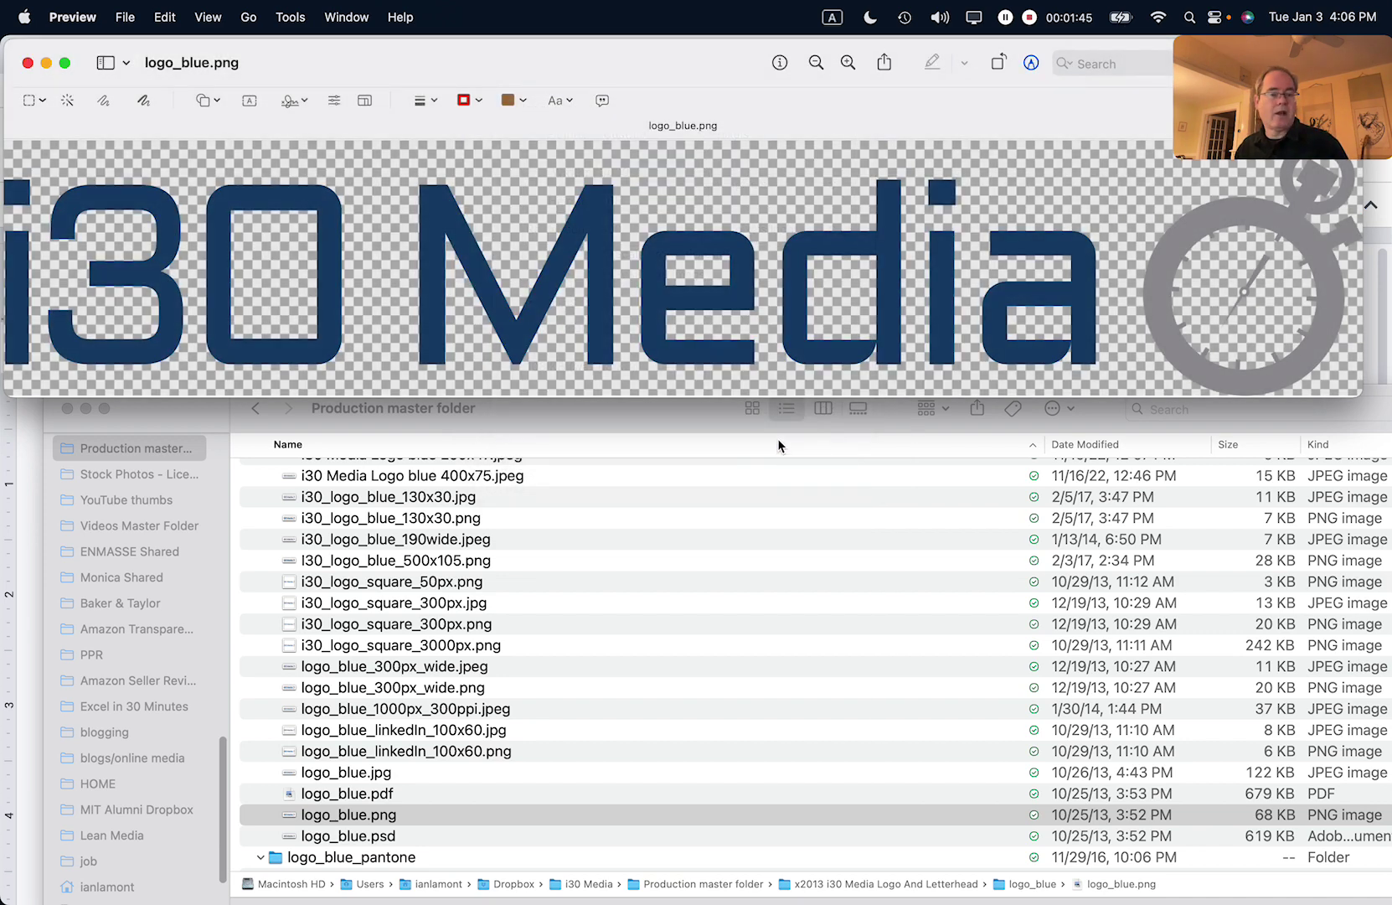
{"action": "key", "text": "super+w"}
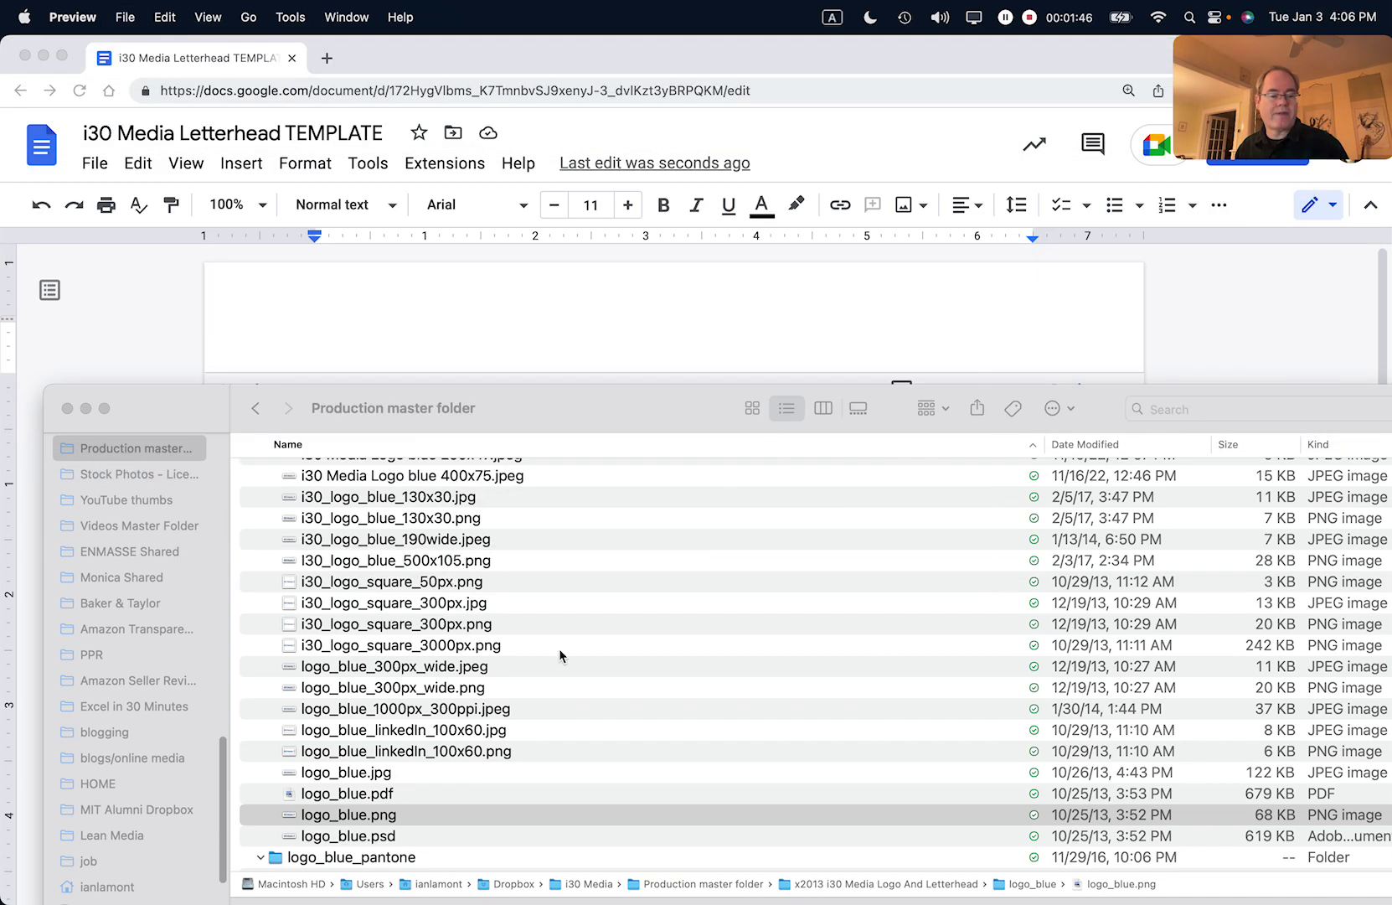
Drag logo_blue.png from Finder into the Google Docs header and select the inserted logo
{"action": "left_click", "coordinate": [303, 819]}
{"action": "left_click", "coordinate": [302, 816]}
{"action": "key", "text": "Escape"}
{"action": "left_click_drag", "start_coordinate": [293, 817], "coordinate": [354, 296]}
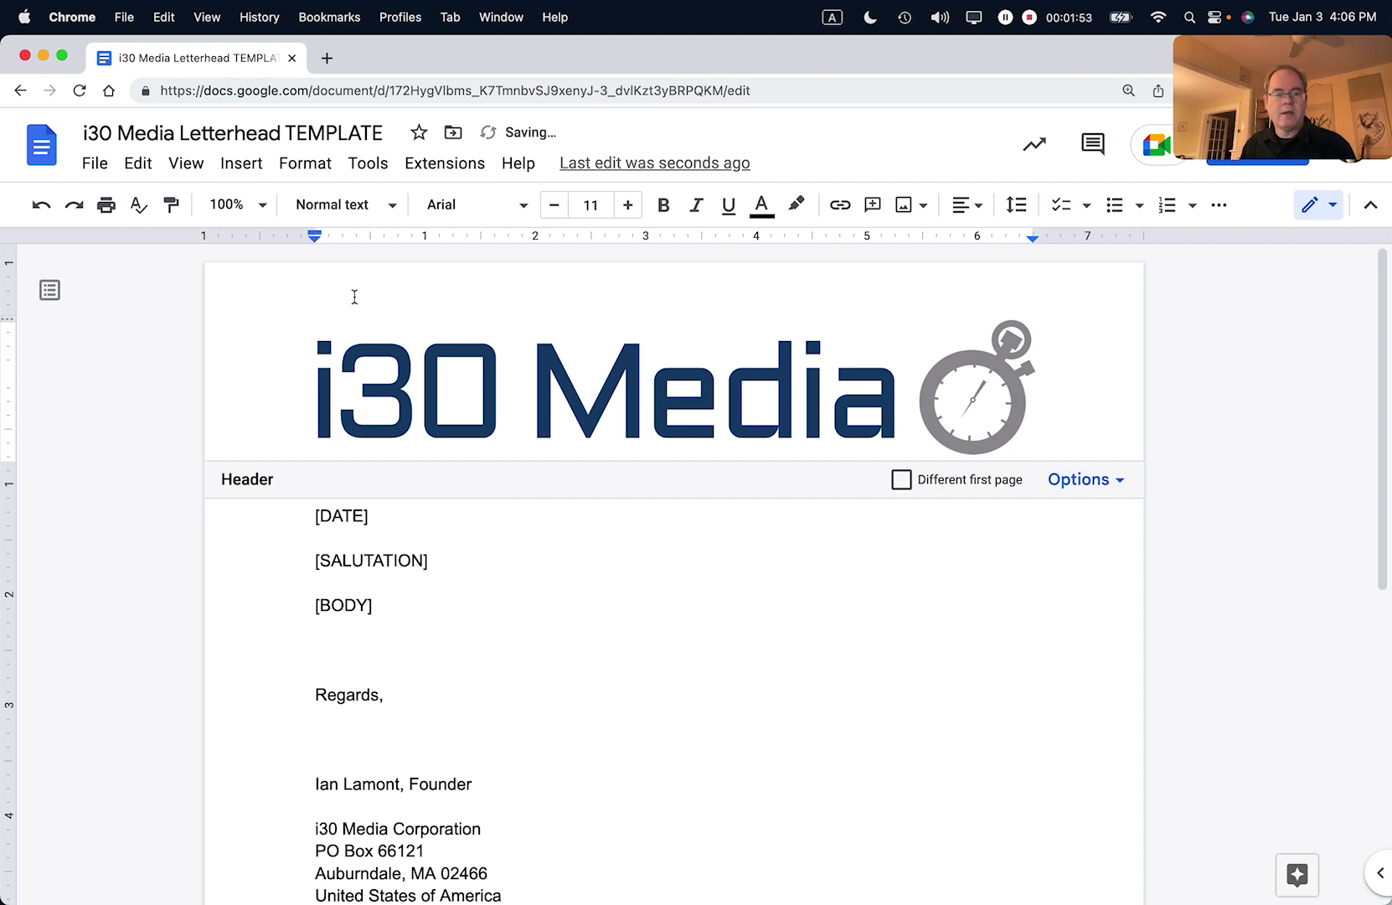
{"action": "double_click", "coordinate": [551, 396]}
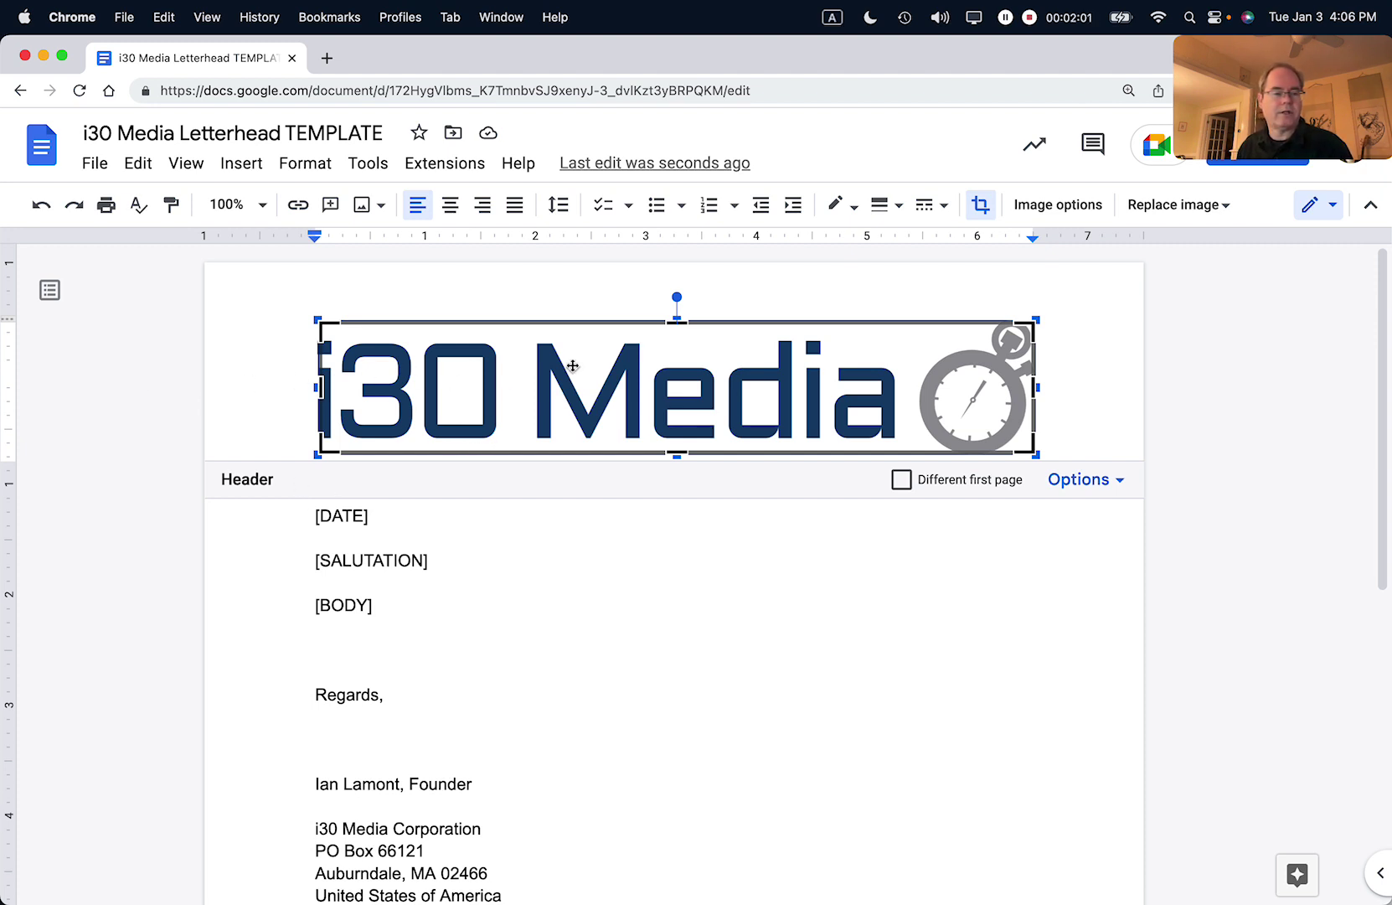
Shrink the i30 Media header logo using its corner handle
{"action": "left_click", "coordinate": [665, 594]}
{"action": "key", "text": "Up"}
{"action": "key", "text": "Up"}
{"action": "key", "text": "Up"}
{"action": "key", "text": "Up"}
{"action": "key", "text": "Up"}
{"action": "key", "text": "Up"}
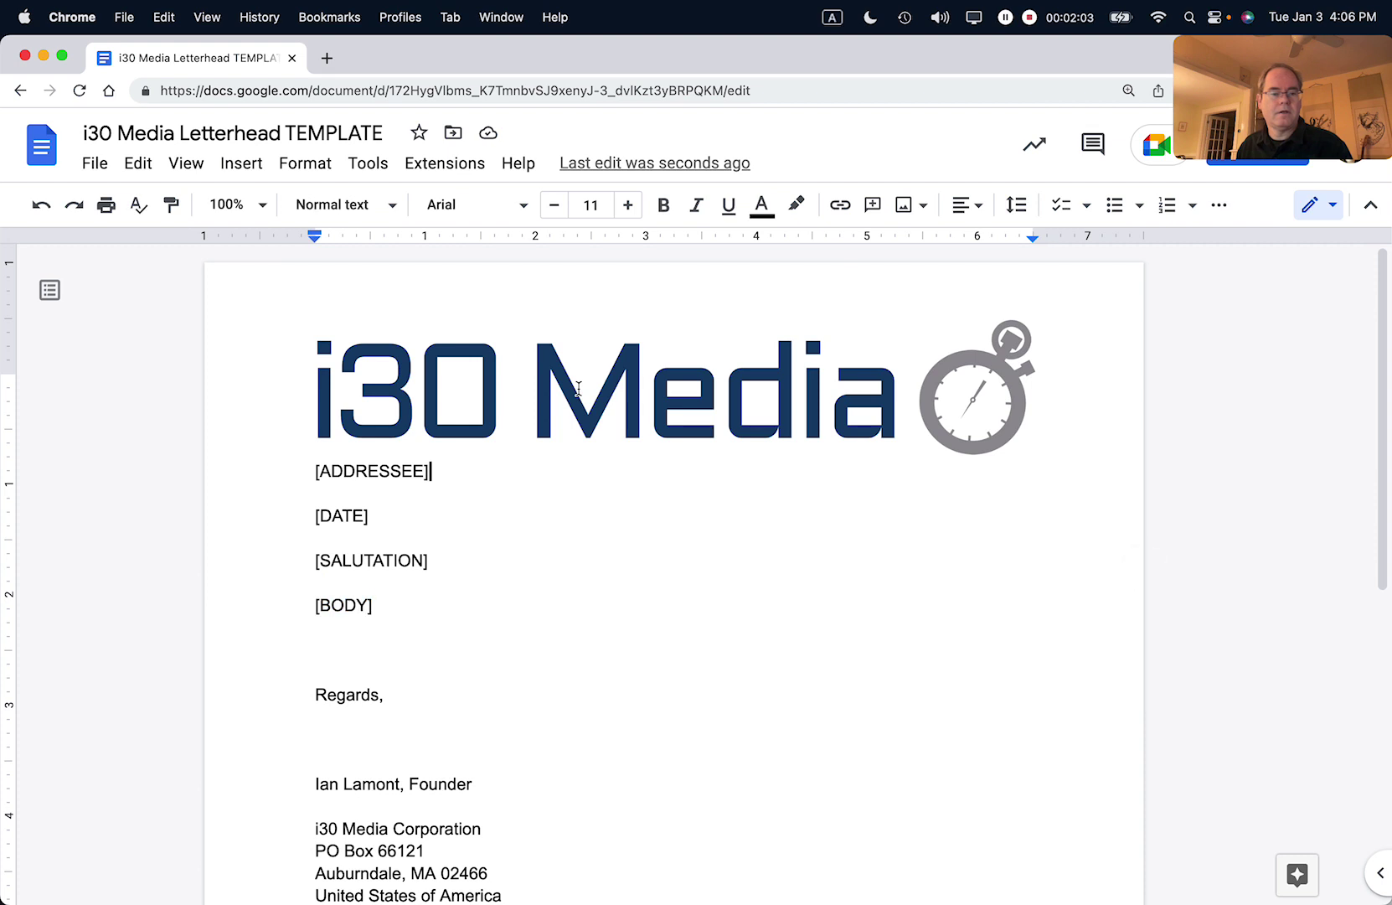
{"action": "left_click", "coordinate": [578, 387]}
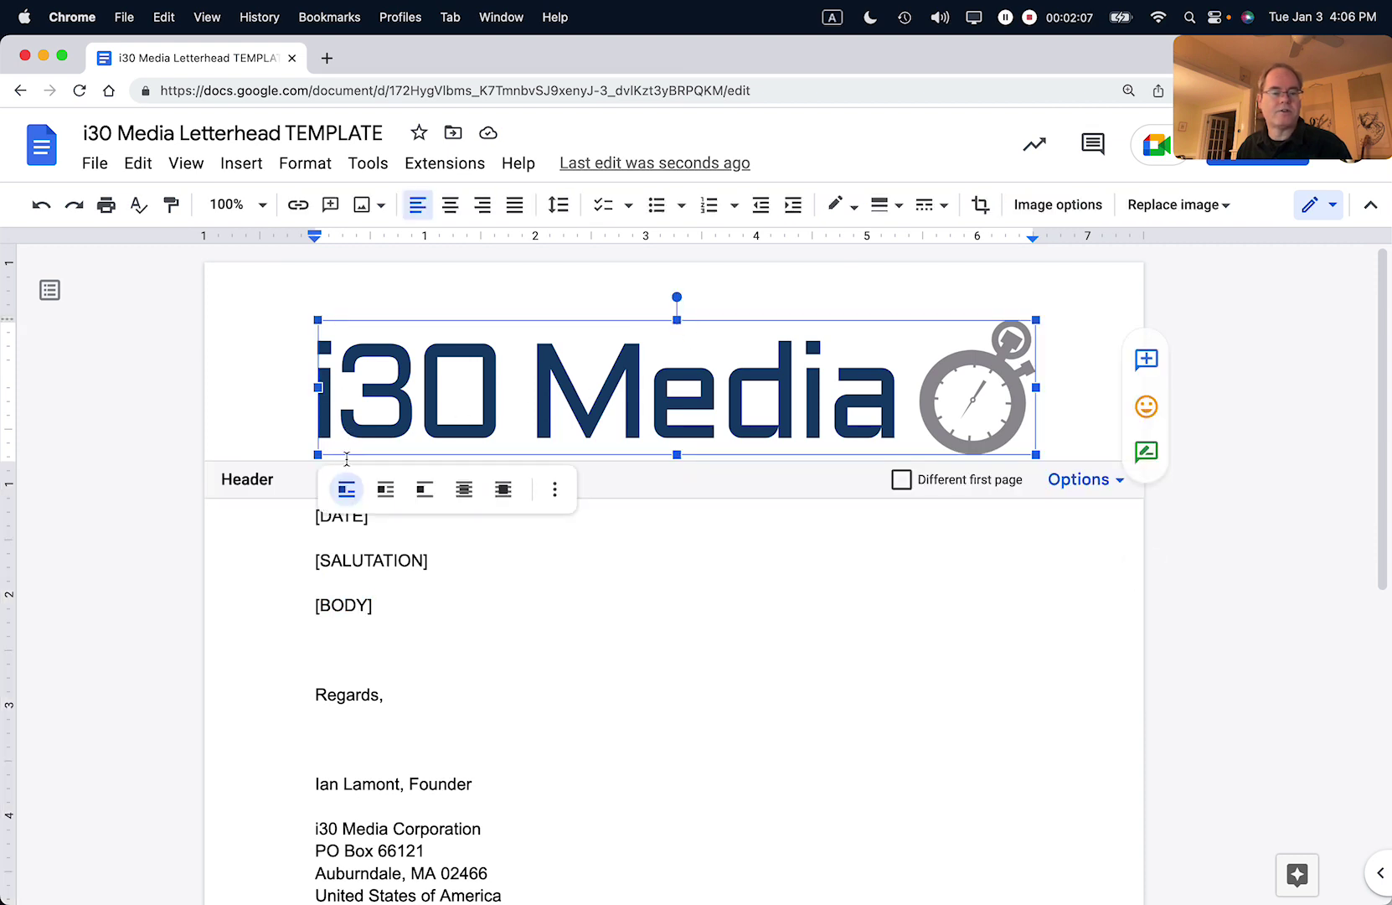
{"action": "left_click_drag", "start_coordinate": [319, 457], "coordinate": [684, 398]}
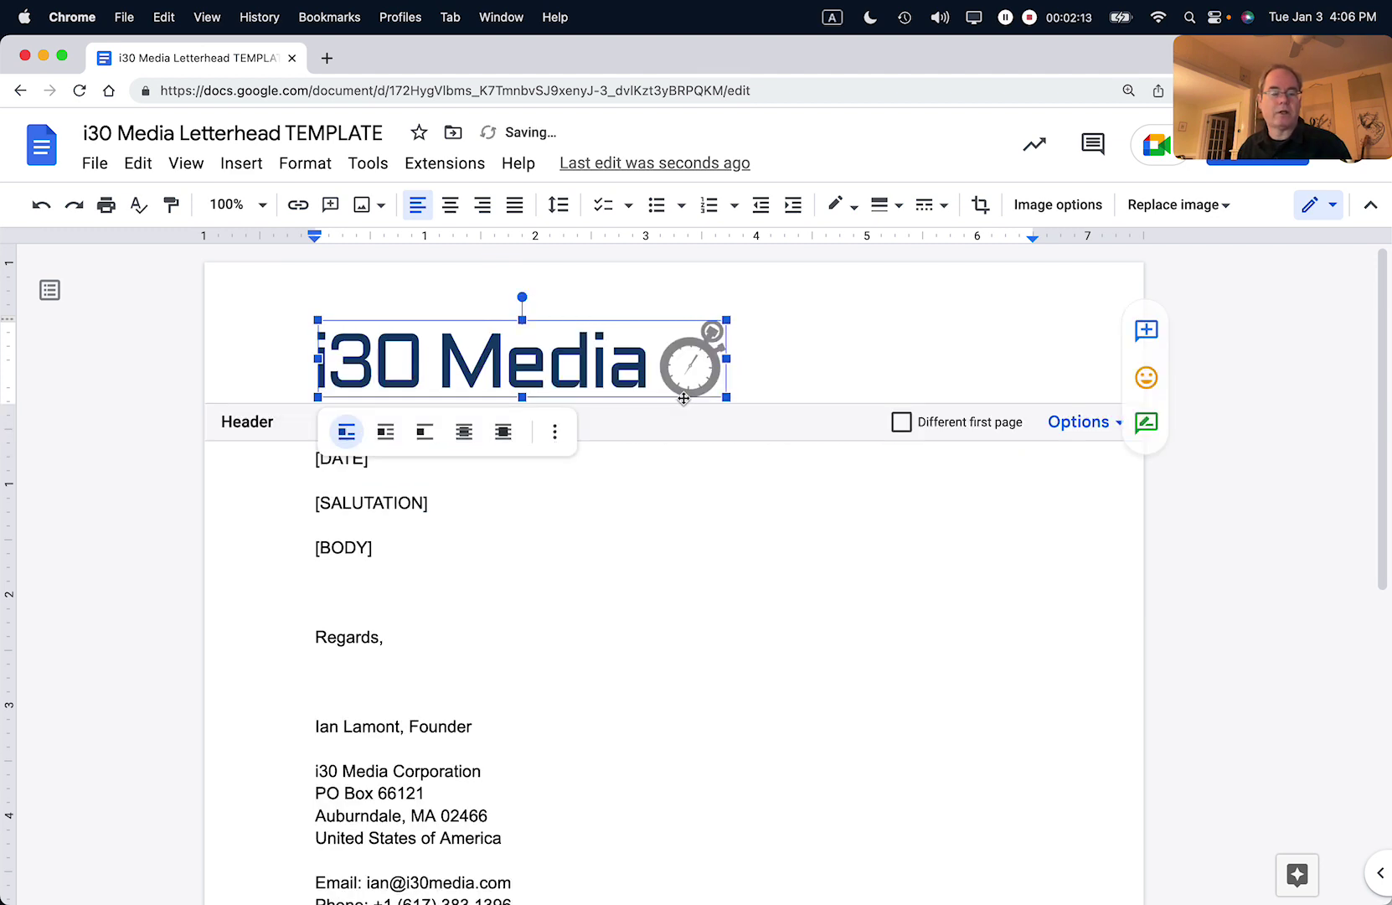
{"action": "left_click_drag", "start_coordinate": [318, 396], "coordinate": [391, 371]}
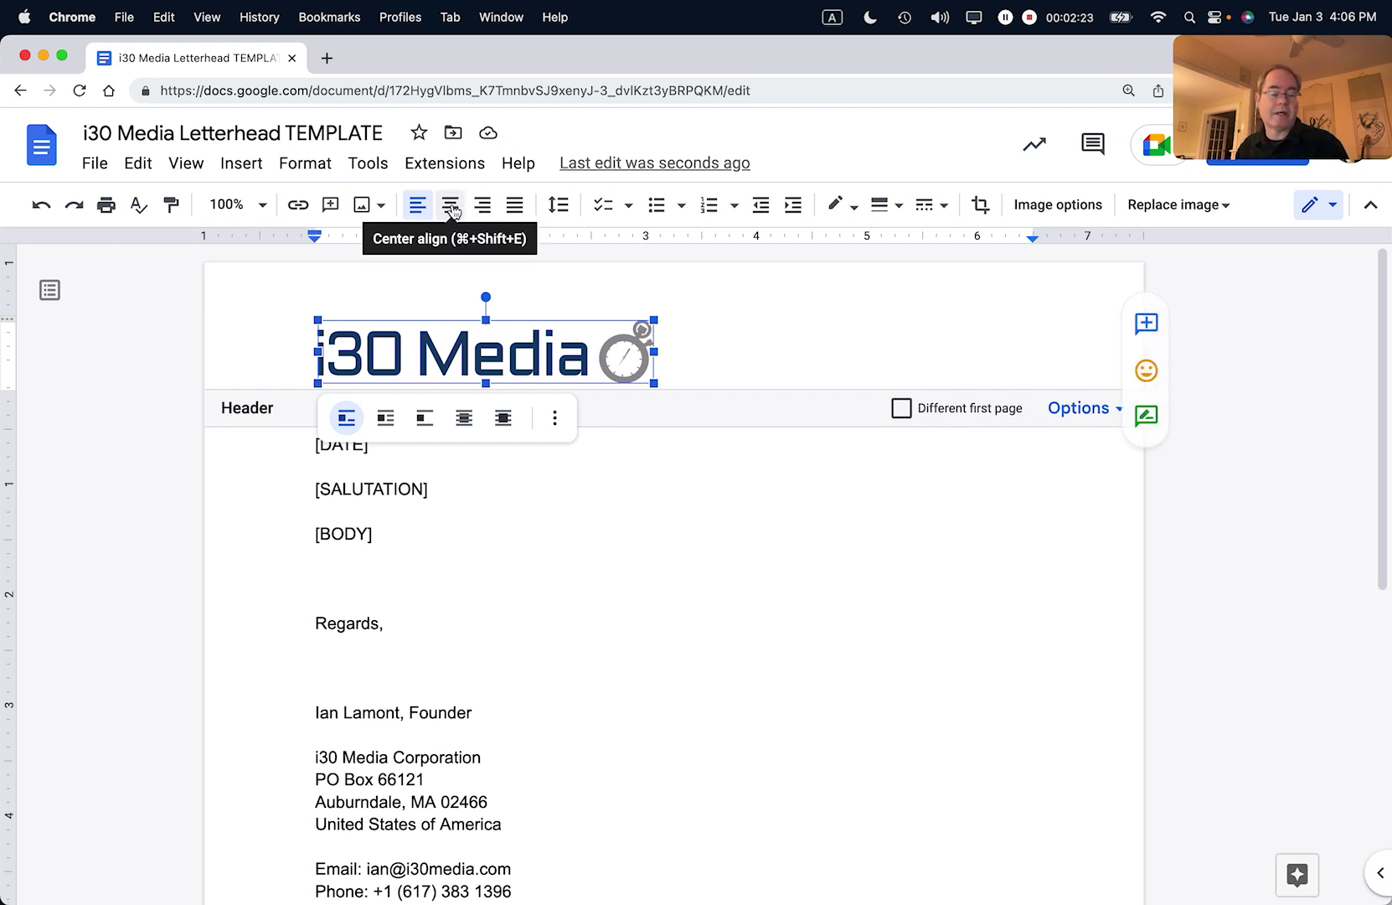
Centre-align the logo and put the cursor back before [ADDRESSEE]
{"action": "left_click", "coordinate": [451, 209]}
{"action": "left_click", "coordinate": [588, 570]}
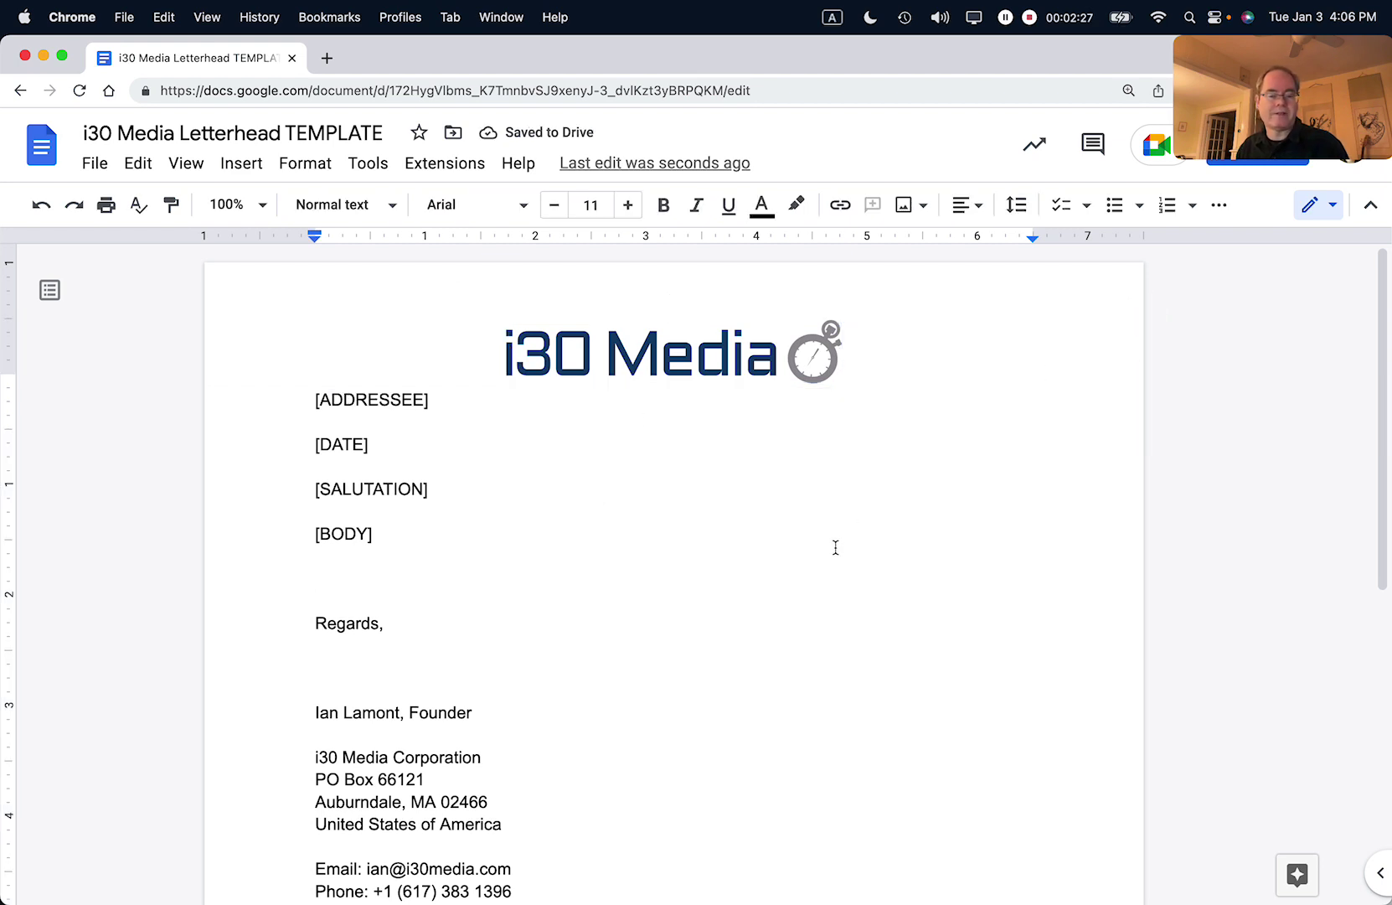
{"action": "left_click", "coordinate": [316, 404]}
Add a blank line above [ADDRESSEE] and make a copy named 'Letter to' plus the recipient's name
{"action": "key", "text": "Return"}
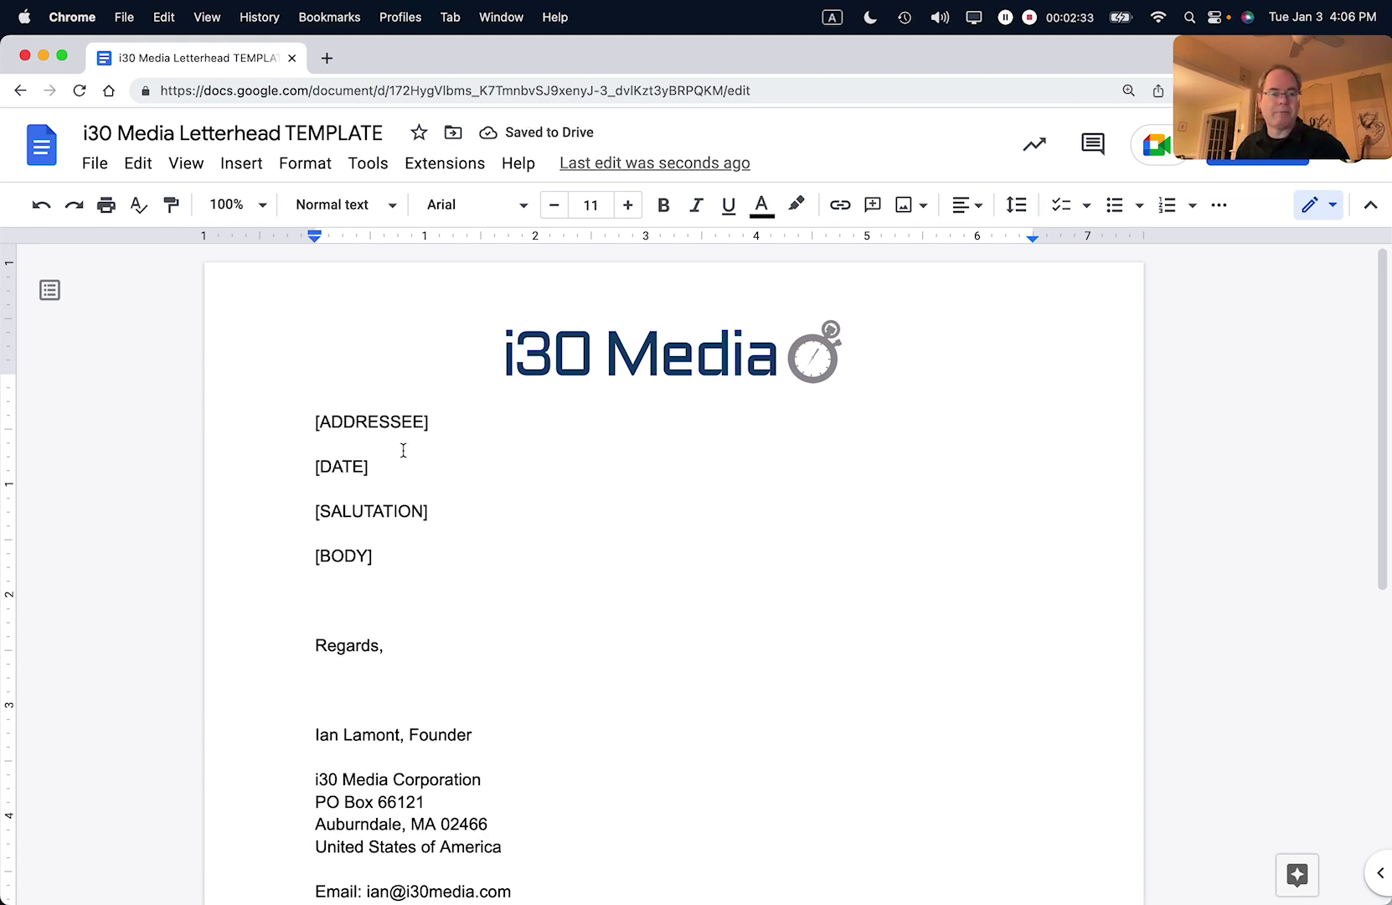
{"action": "left_click", "coordinate": [99, 172]}
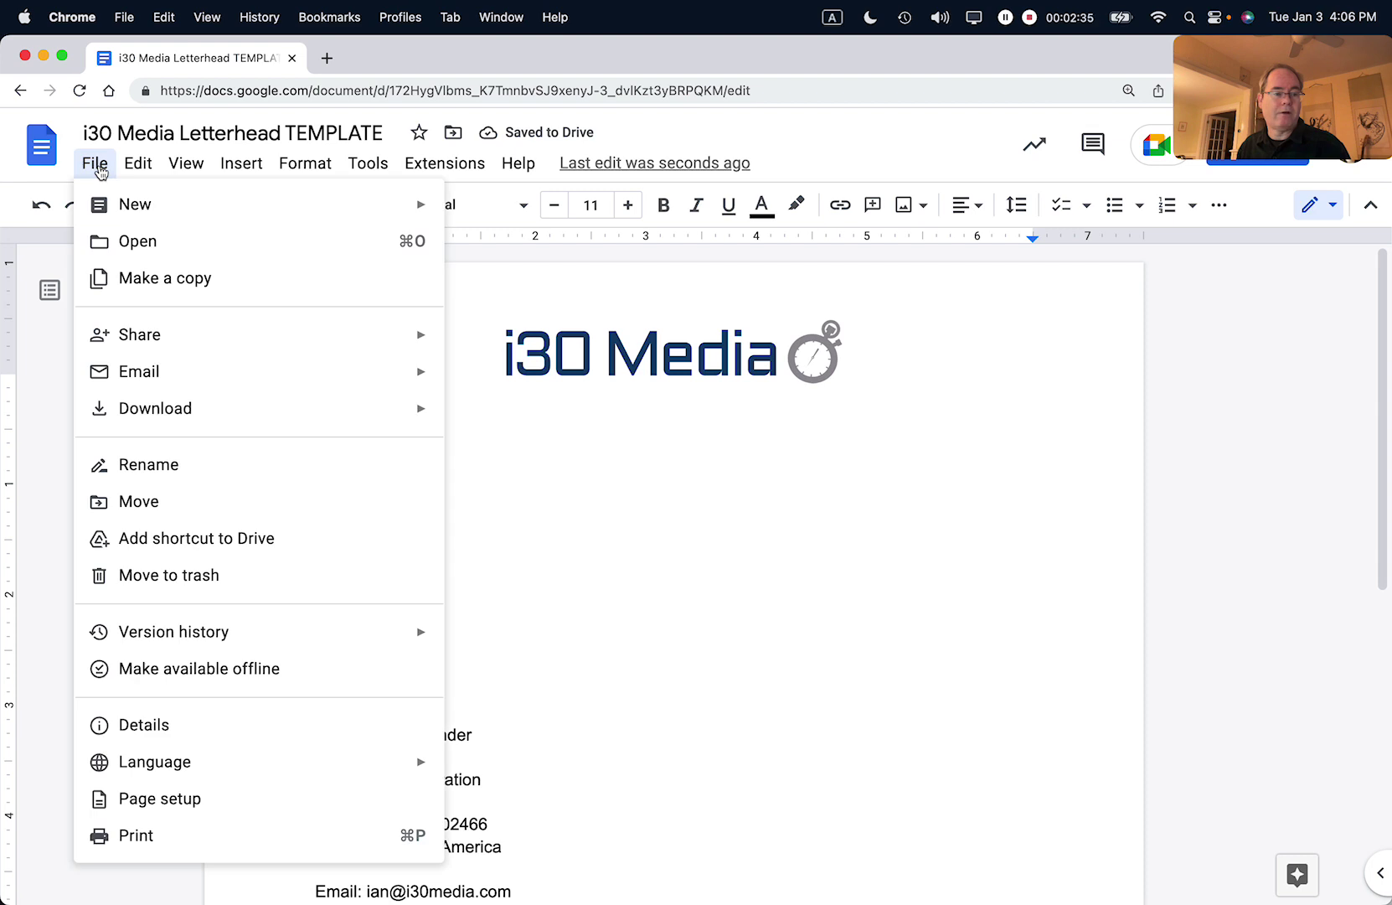
{"action": "left_click", "coordinate": [139, 277]}
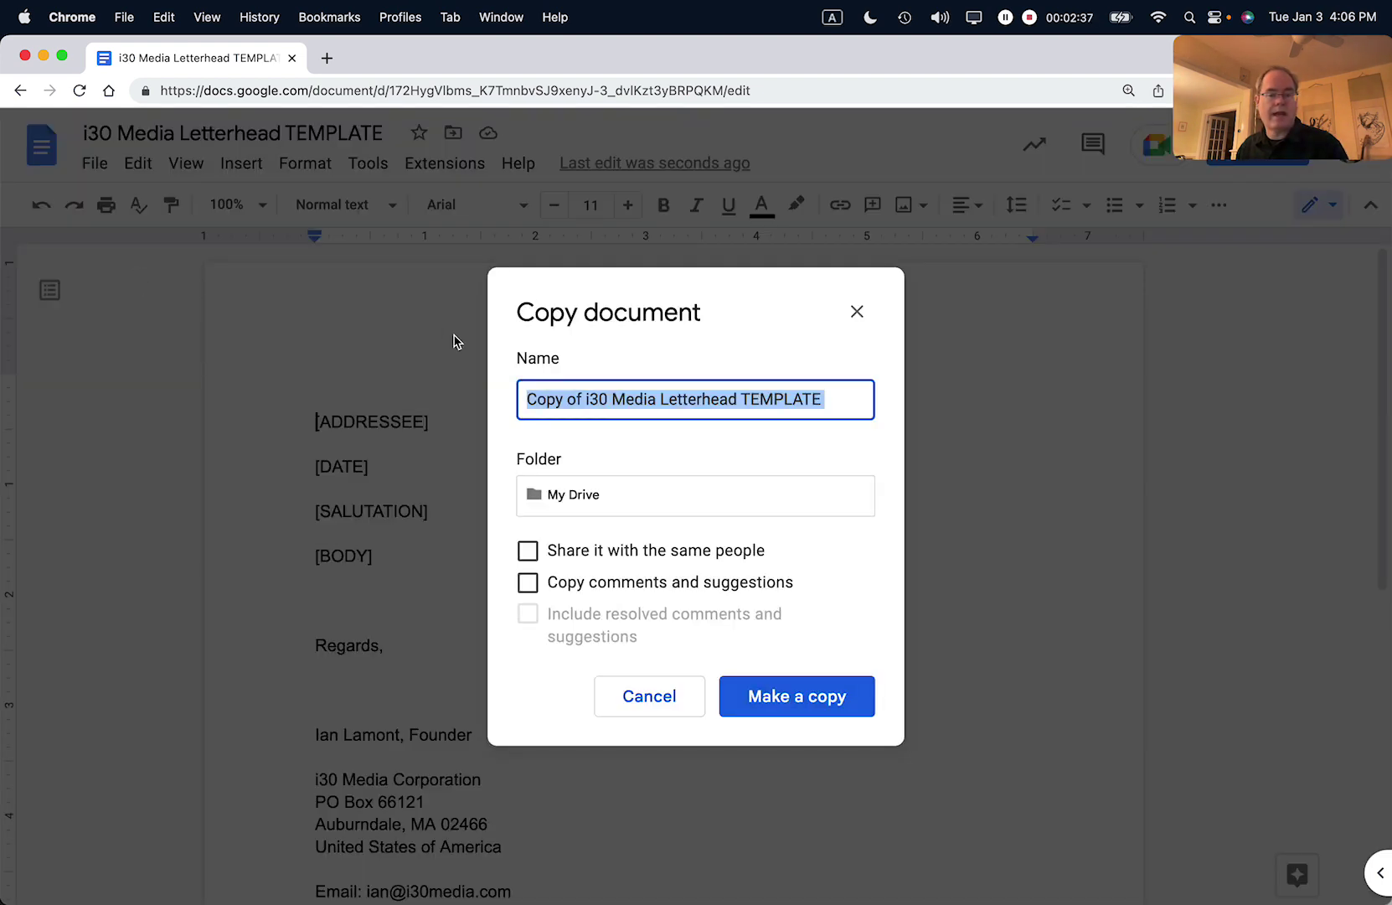
{"action": "left_click", "coordinate": [651, 398]}
{"action": "triple_click", "coordinate": [804, 399]}
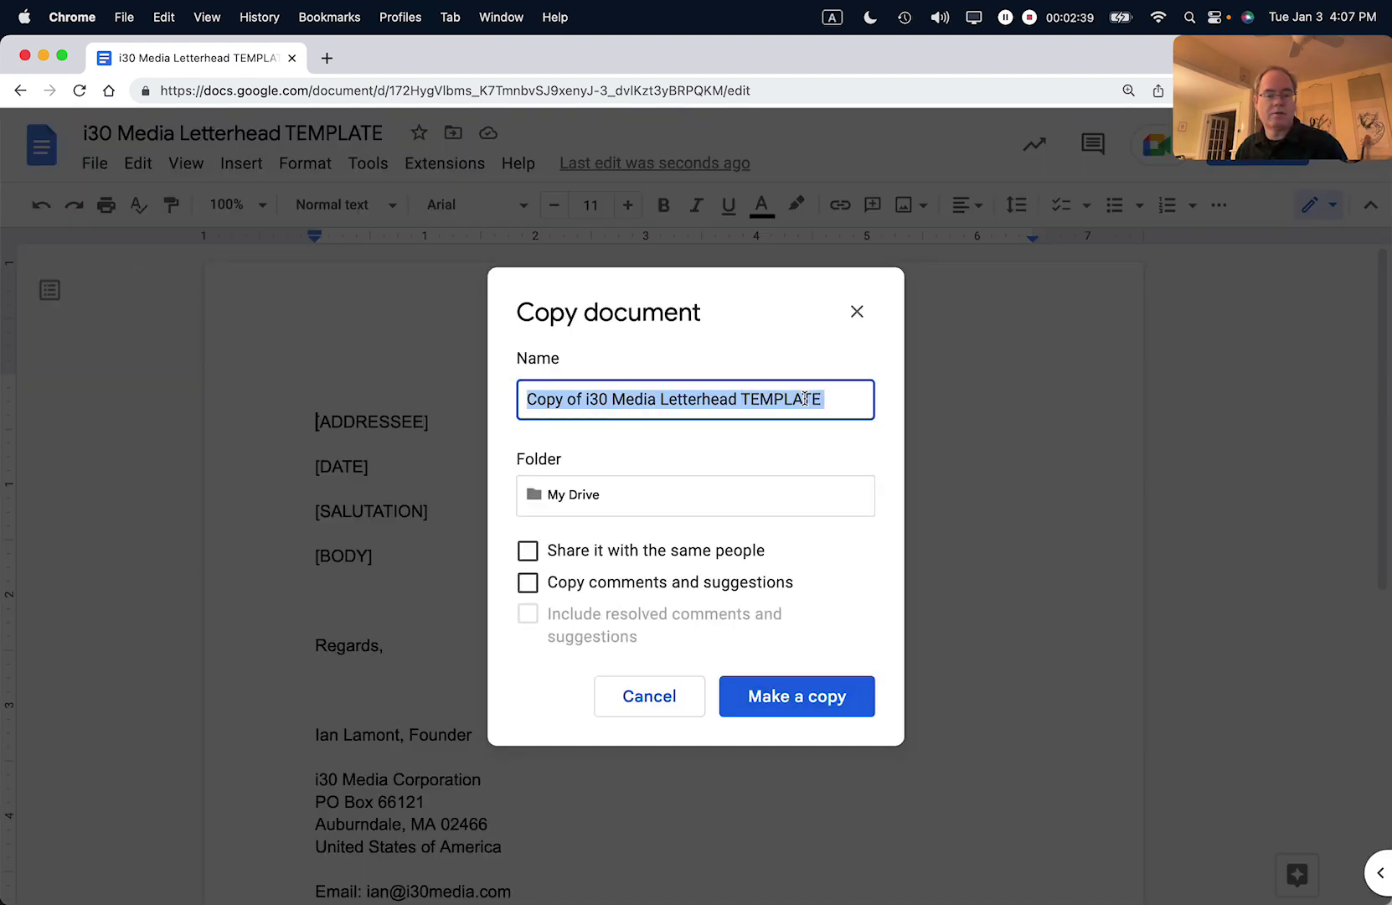
{"action": "type", "text": "Letter to"}
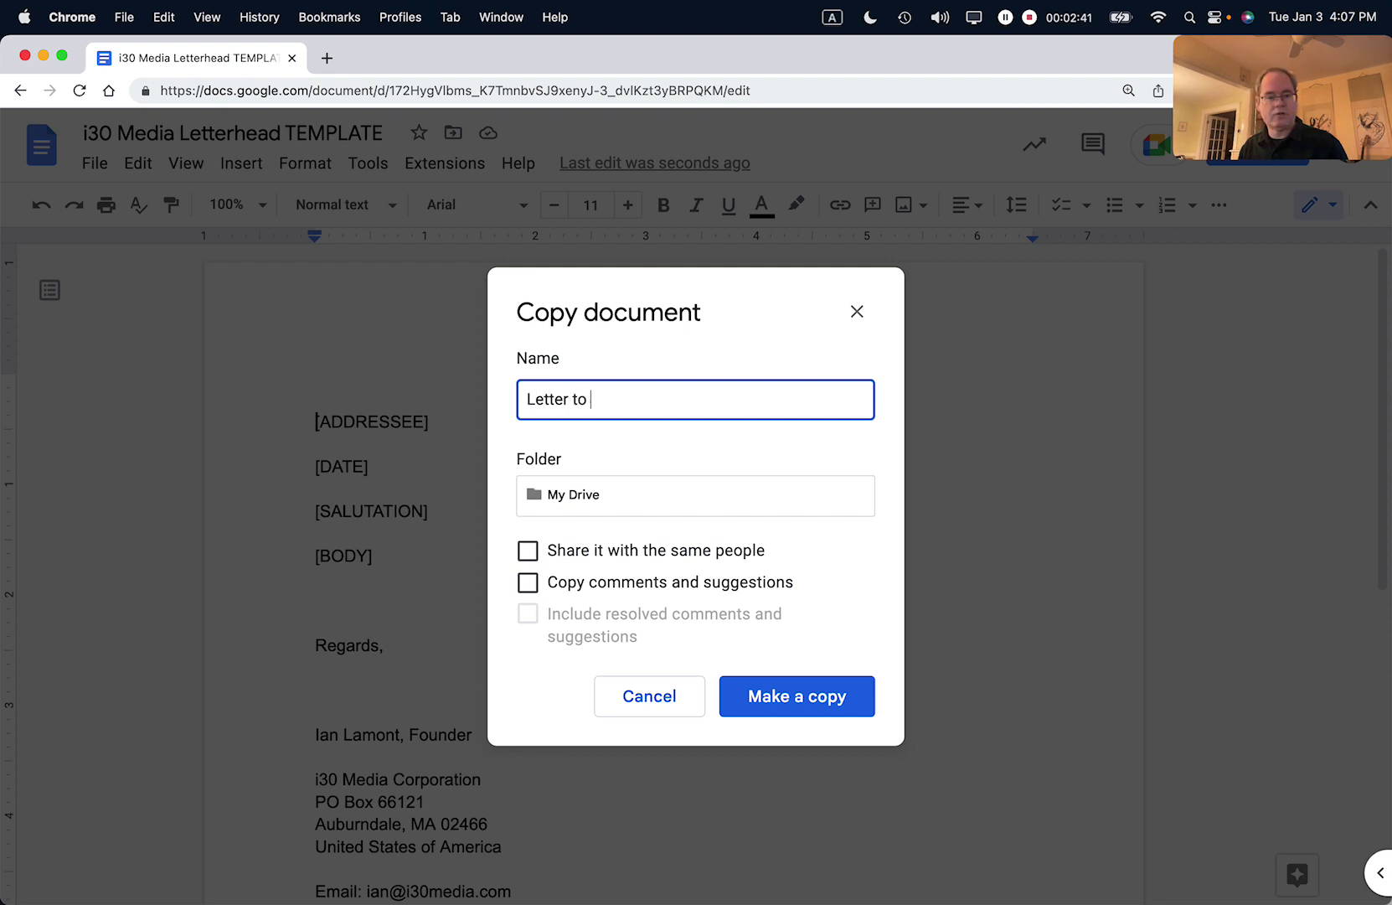
{"action": "type", "text": " John Smithj"}
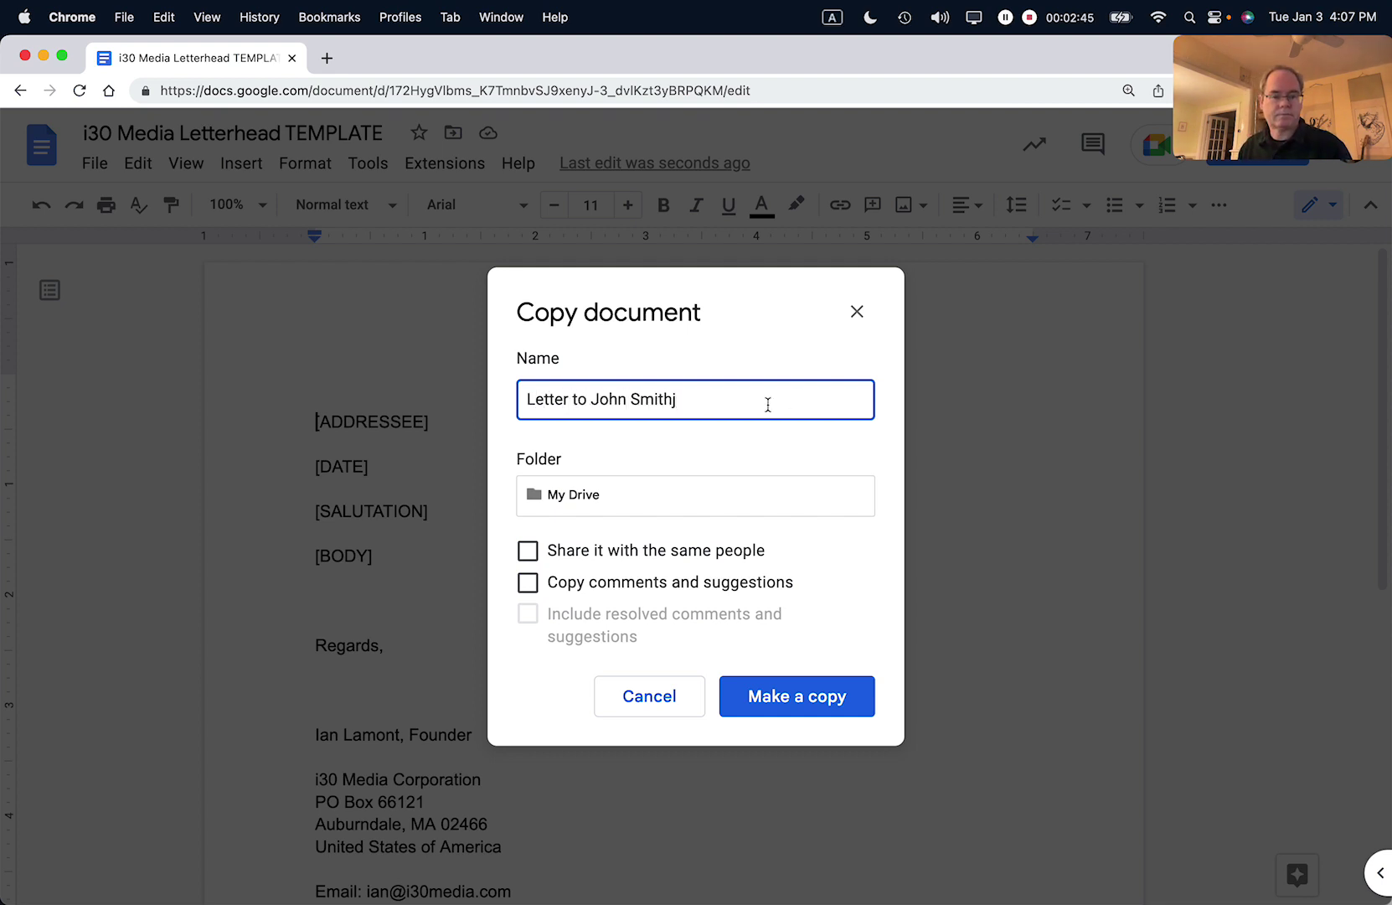
{"action": "key", "text": "BackSpace"}
{"action": "left_click", "coordinate": [764, 697]}
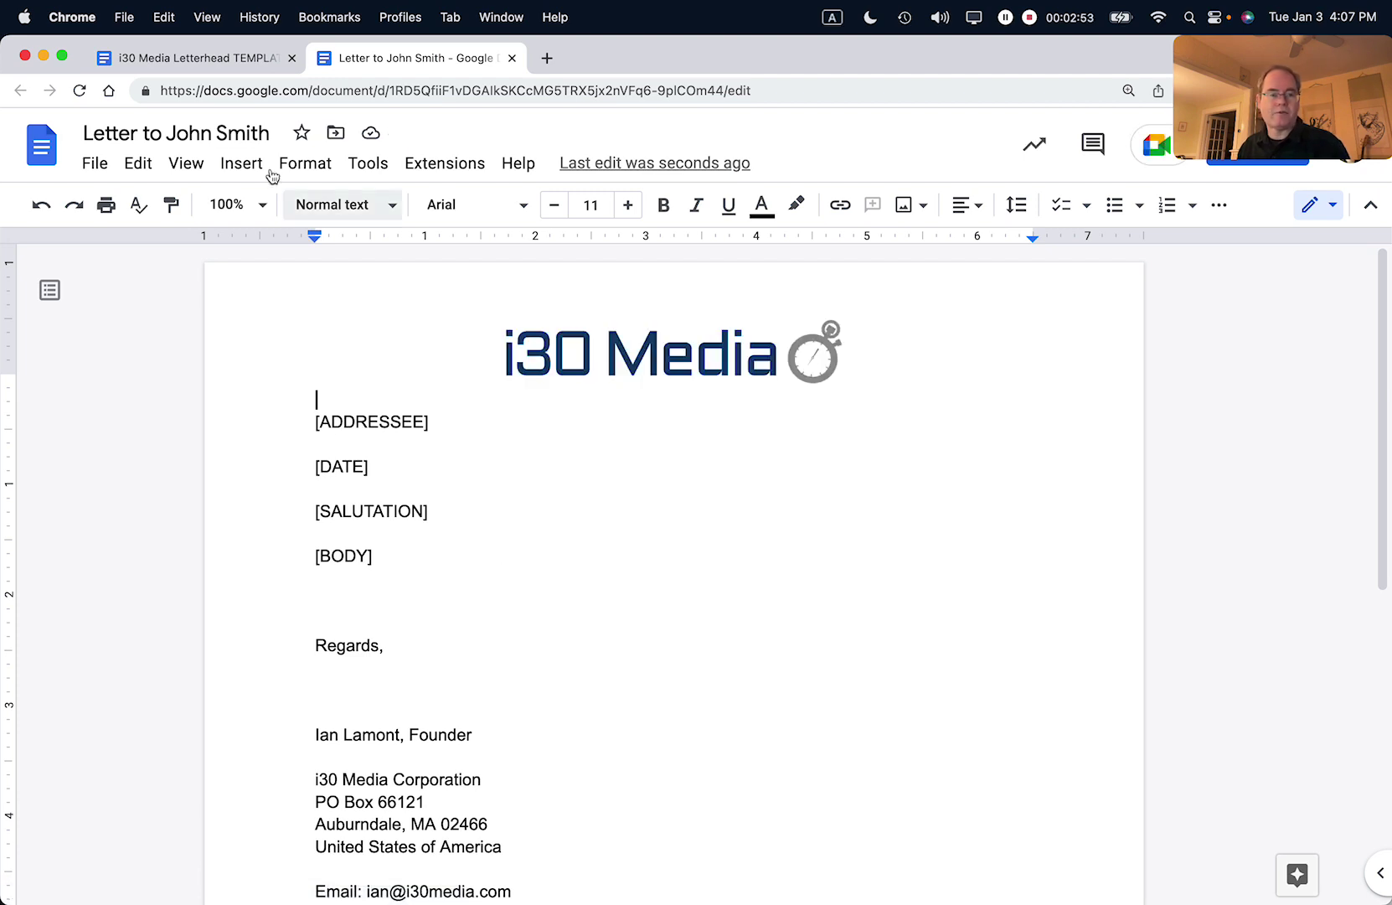
Return to the letterhead template tab, then switch to another application
{"action": "left_click", "coordinate": [221, 61]}
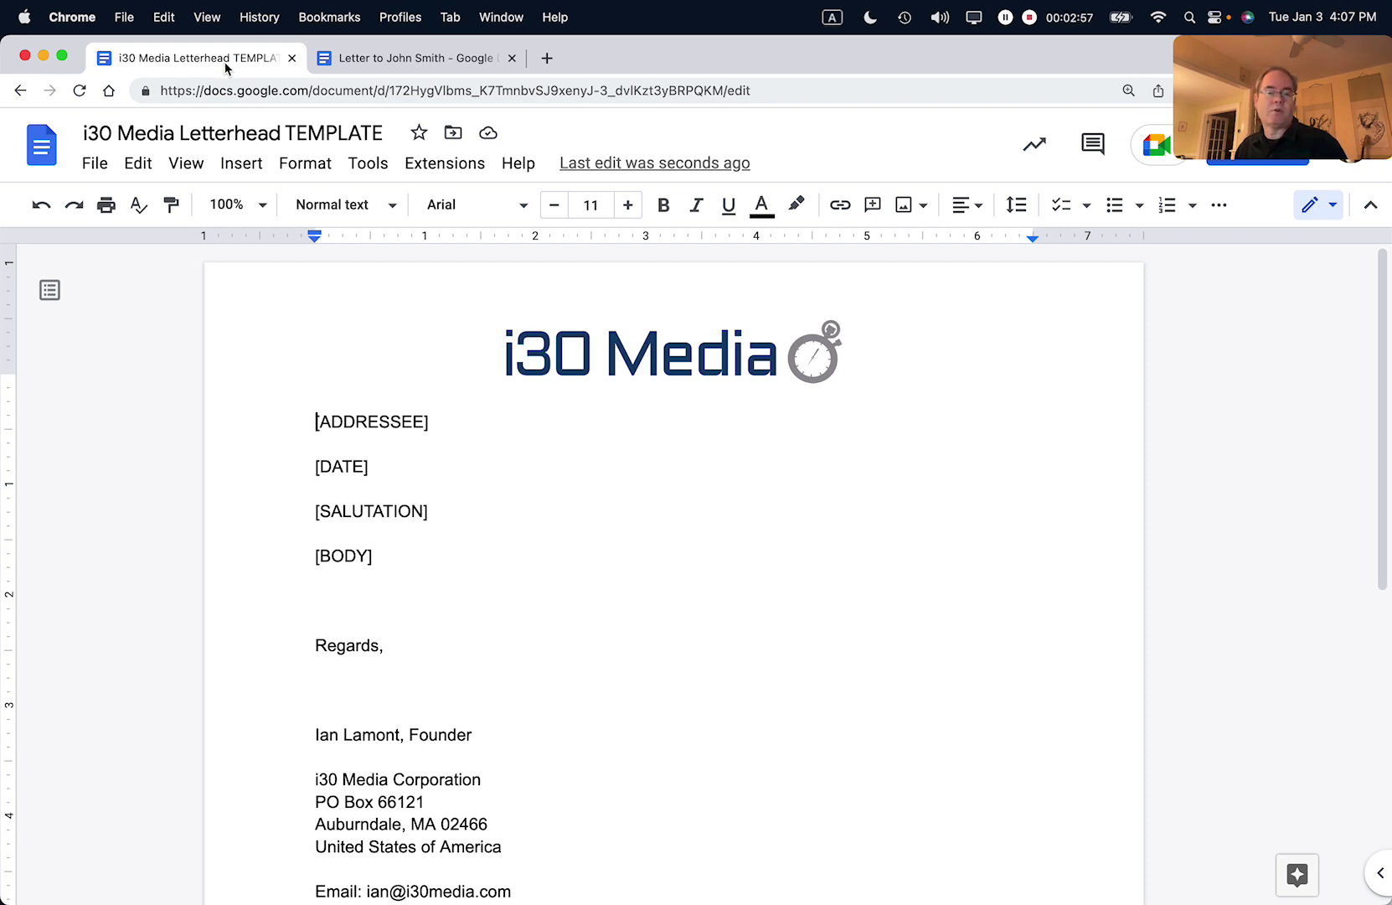
{"action": "key", "text": "super+Tab"}
{"action": "key", "text": "super+Tab"}
{"action": "key", "text": "super+Tab"}
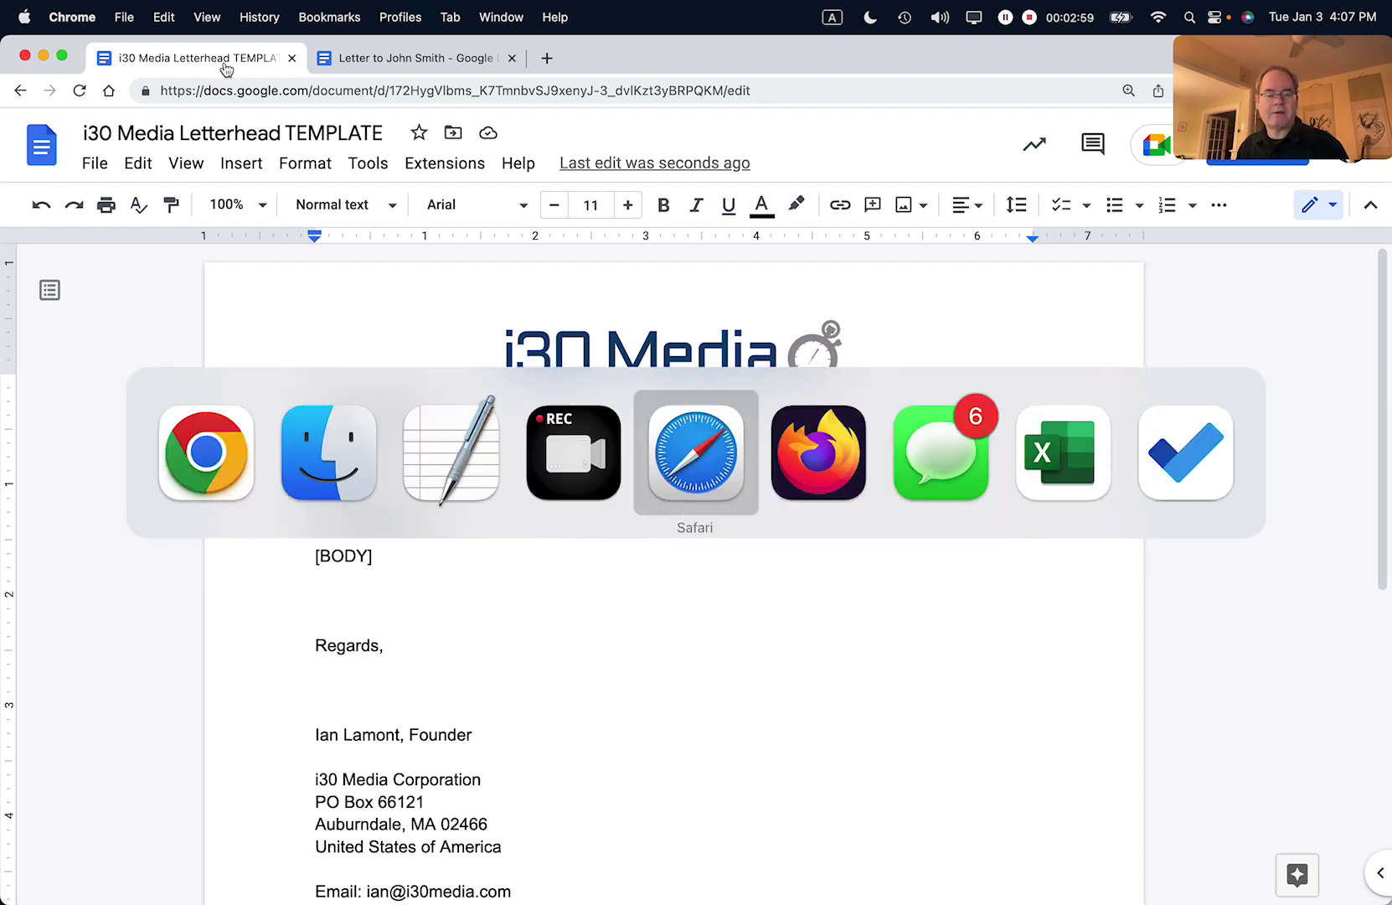